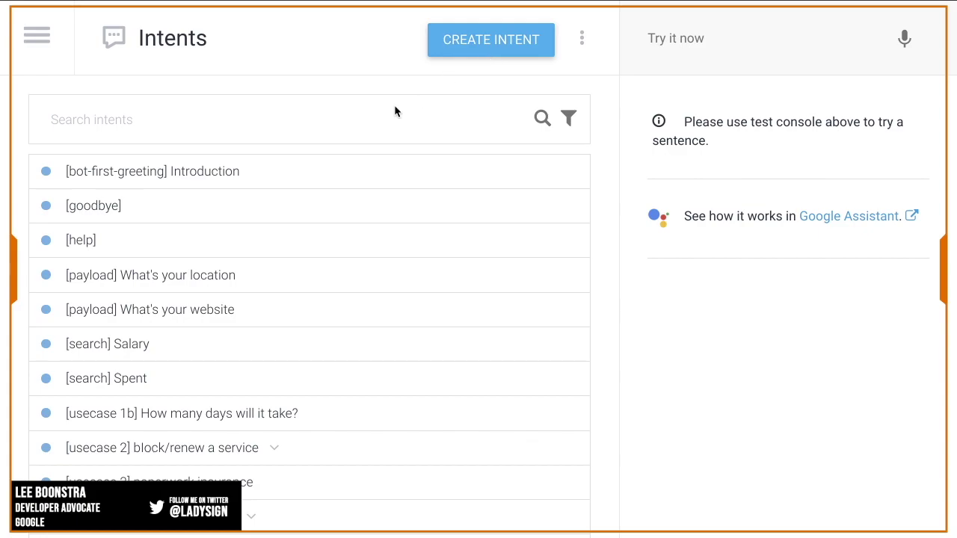
Open the "[usercase 1] transfer money" intent and review its list of training phrases
scroll(192, 401, "down", 1)
scroll(192, 404, "down", 3)
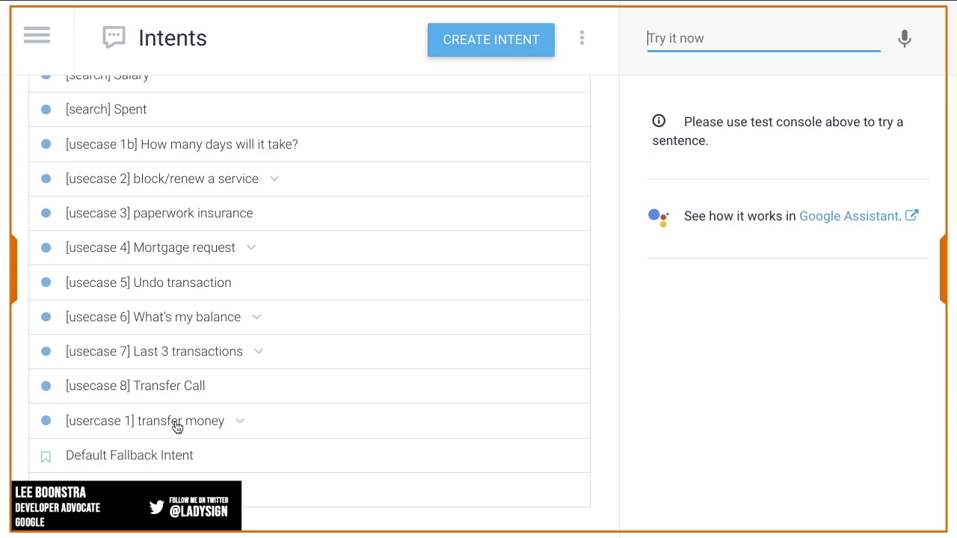
mouse_move(159, 428)
left_click(177, 428)
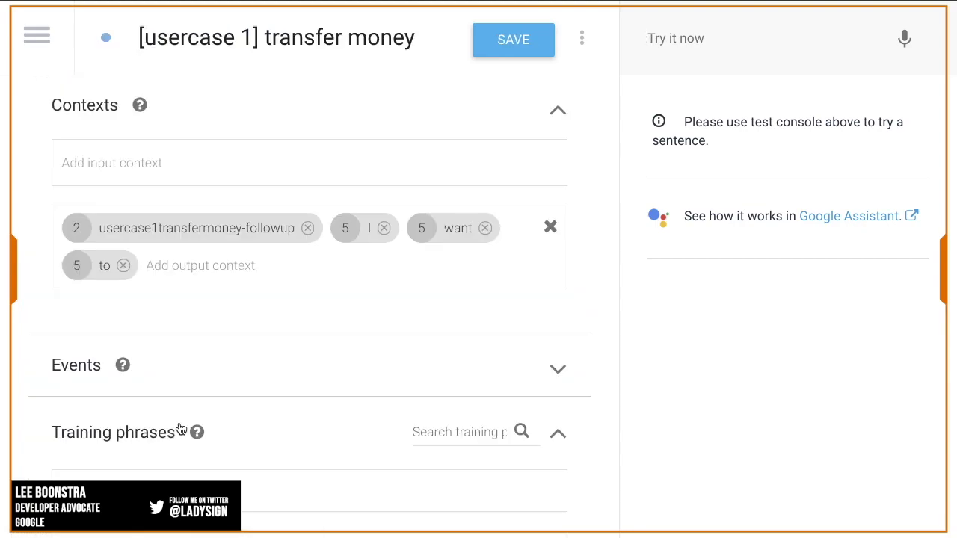
scroll(149, 360, "down", 2)
scroll(149, 361, "down", 4)
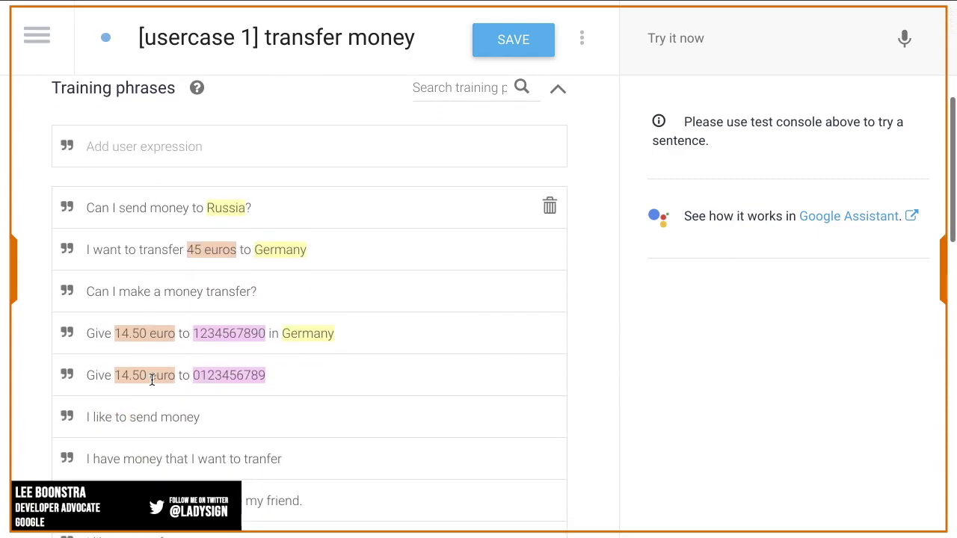
scroll(153, 385, "down", 1)
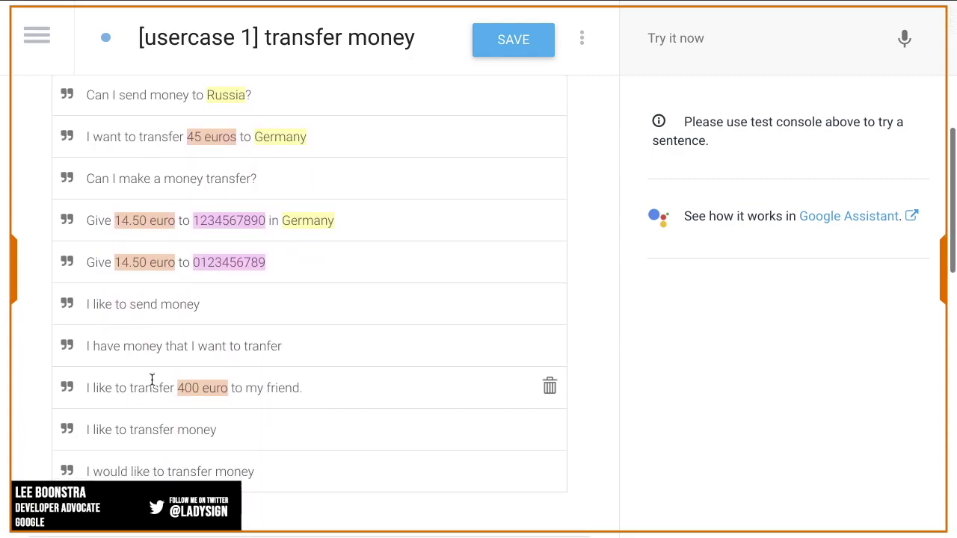
scroll(154, 373, "up", 1)
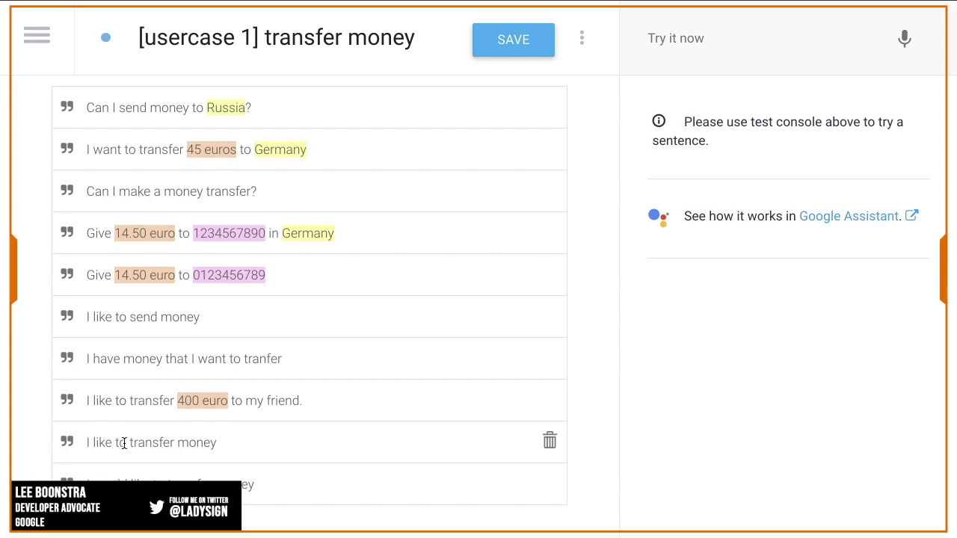
Examine the annotated amounts, account number and countries in the intent's training phrases, including "Germany", "Russia" and "45 euros"
left_click_drag(228, 402, 176, 383)
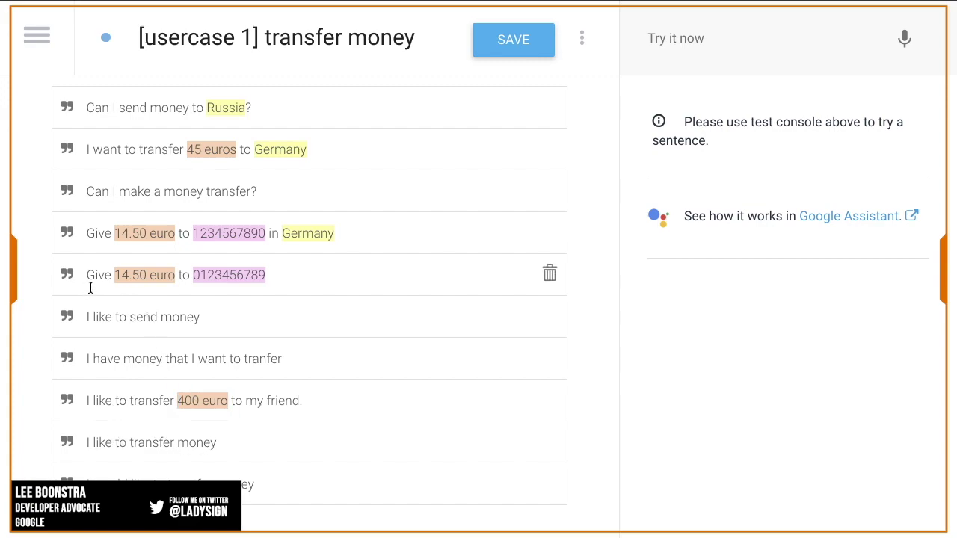
left_click_drag(117, 245, 182, 243)
double_click(196, 239)
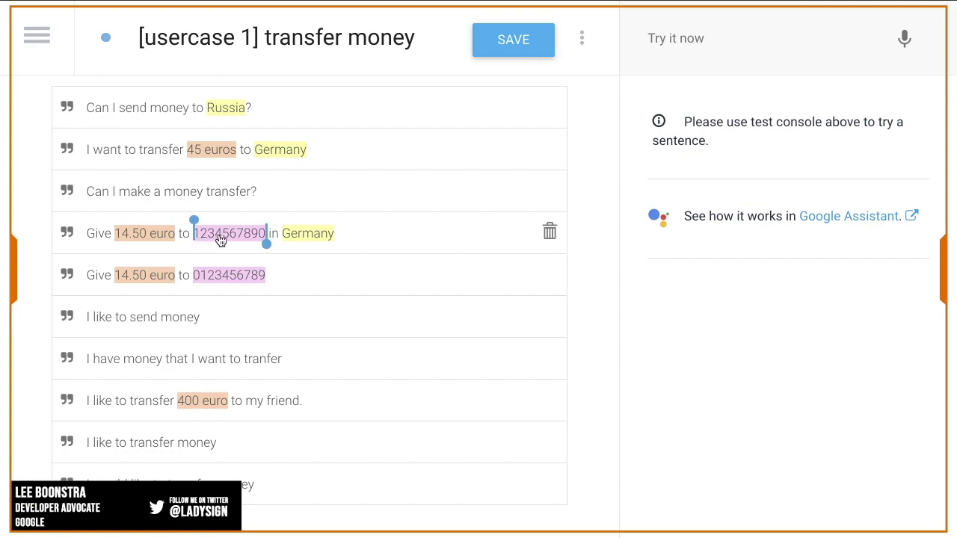
double_click(308, 238)
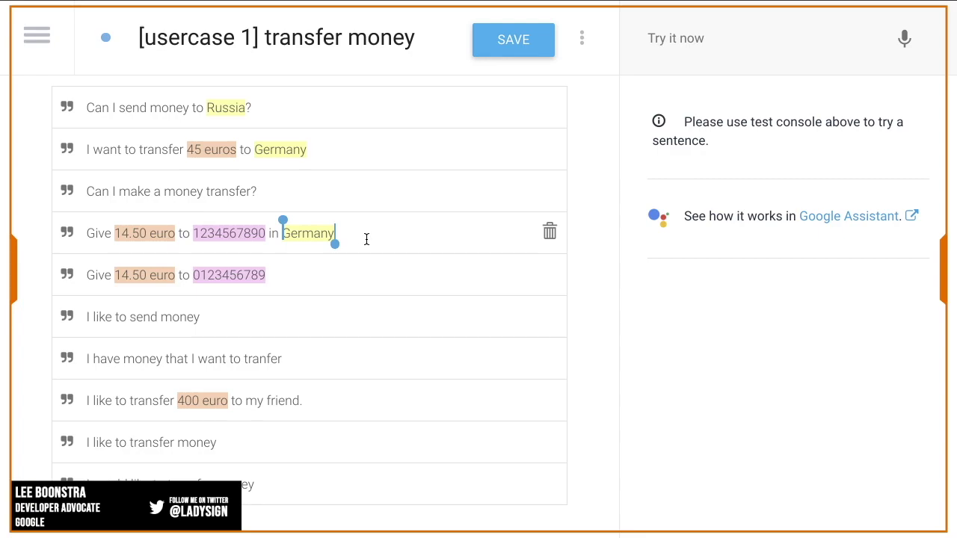
left_click(351, 260)
double_click(226, 109)
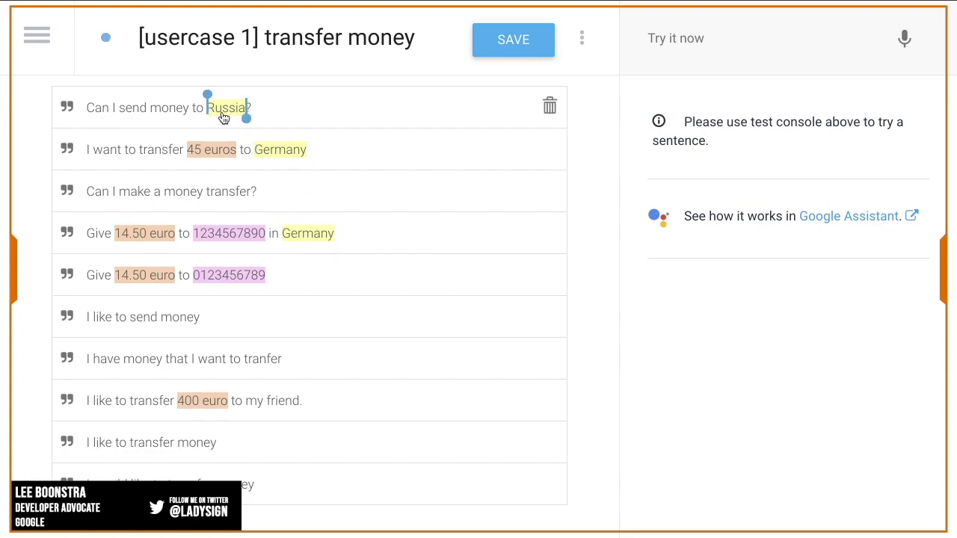
double_click(218, 152)
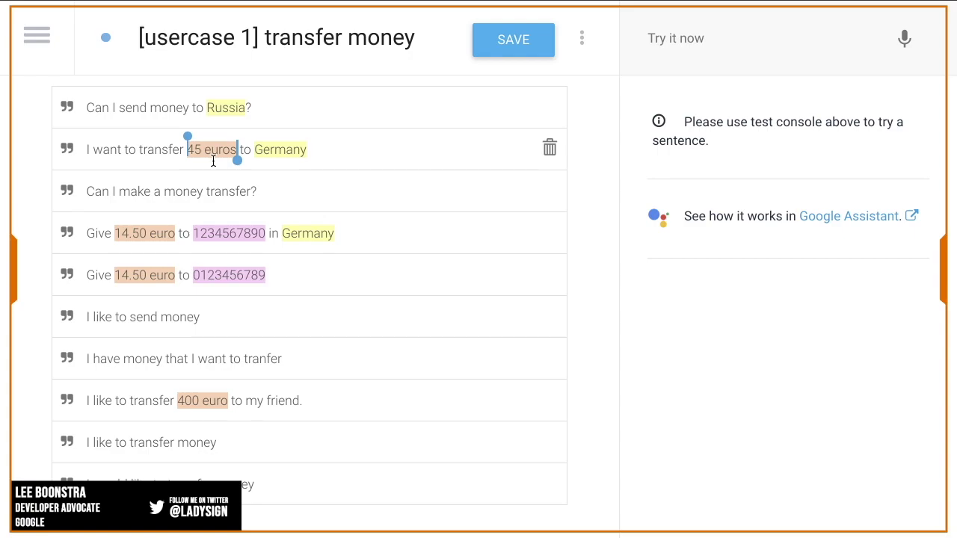
Inspect the entity assigned to "Russia" in the training phrase "Can I send money to Russia?", keeping the existing annotation
double_click(230, 109)
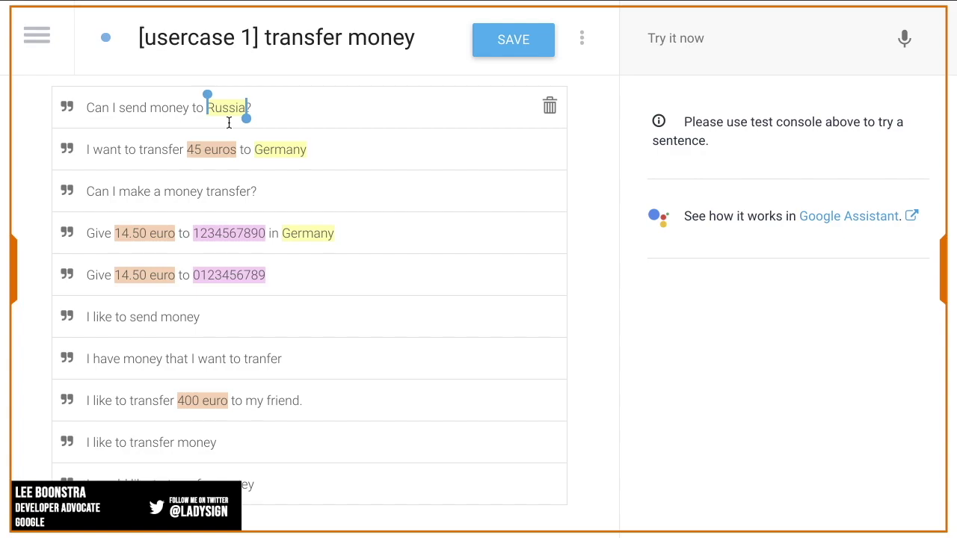
left_click(213, 130)
double_click(222, 112)
left_click(224, 112)
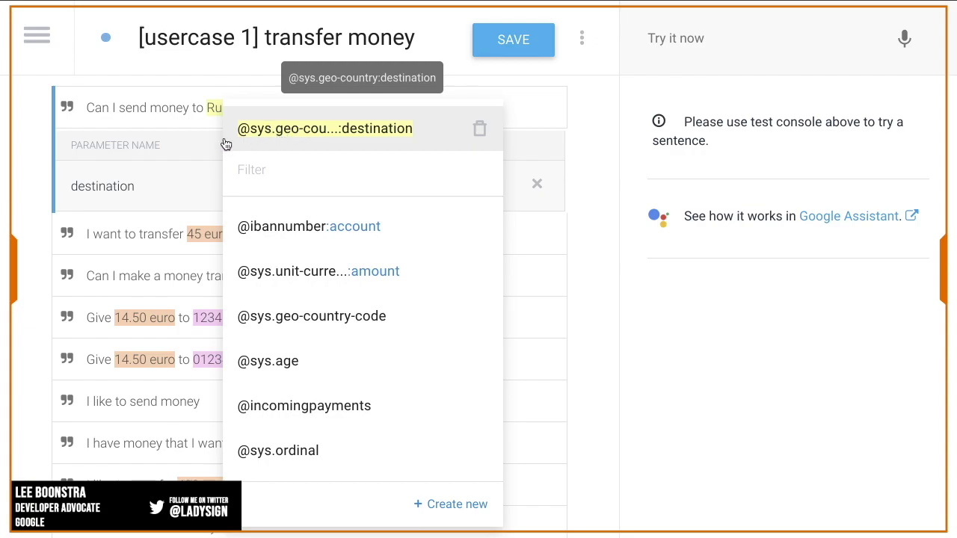
left_click(58, 240)
scroll(95, 235, "down", 3)
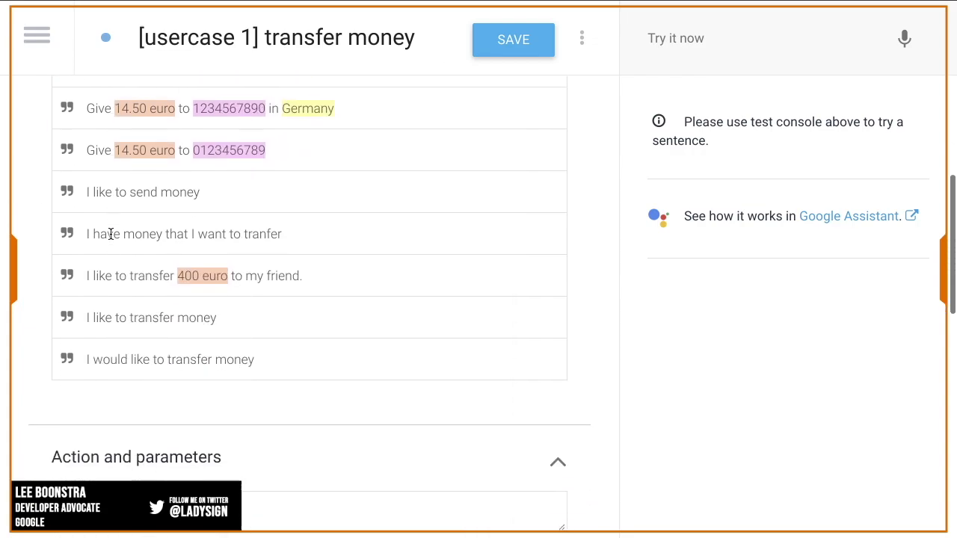
scroll(112, 234, "up", 2)
left_click(36, 35)
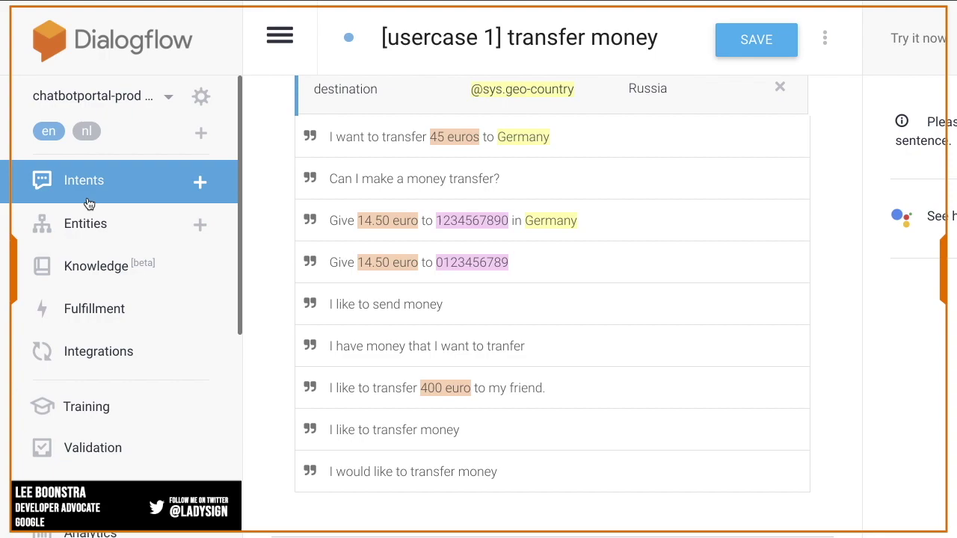
left_click(87, 221)
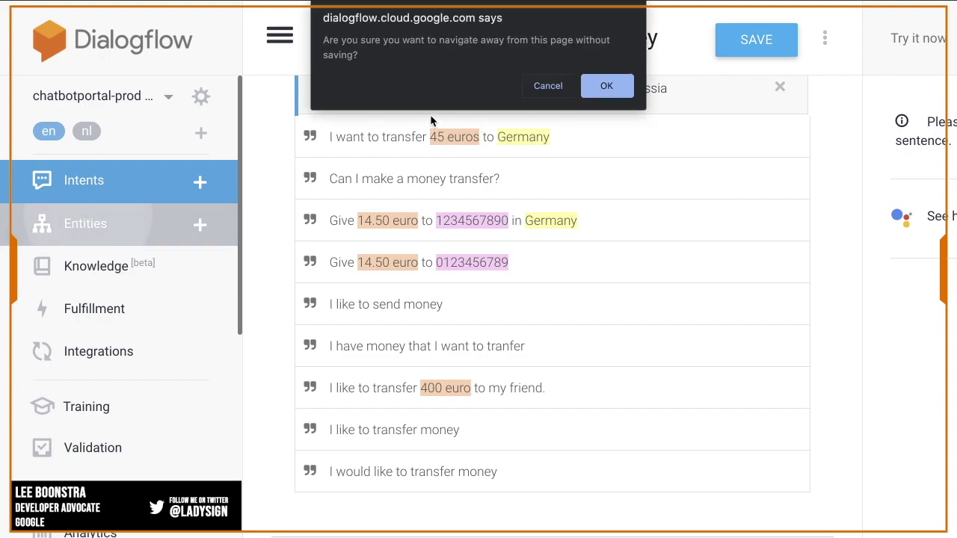
left_click(549, 88)
Review the rest of the transfer money intent, from its contexts through its parameters to its text responses
scroll(228, 224, "down", 1)
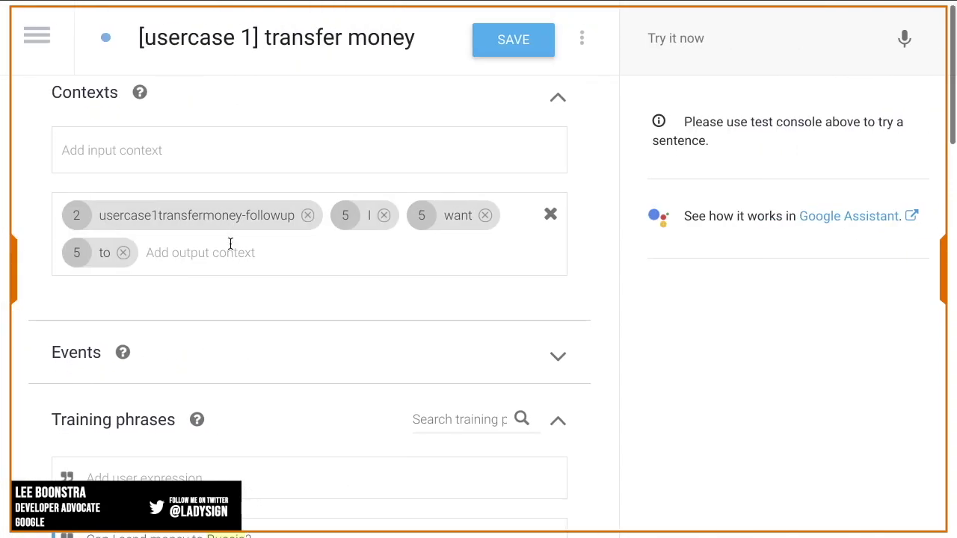
scroll(293, 442, "down", 4)
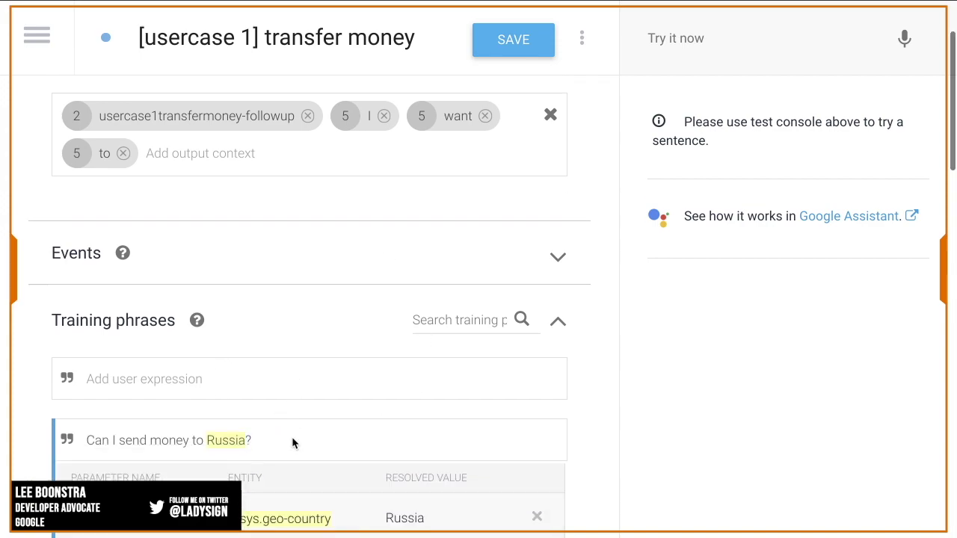
scroll(293, 438, "down", 5)
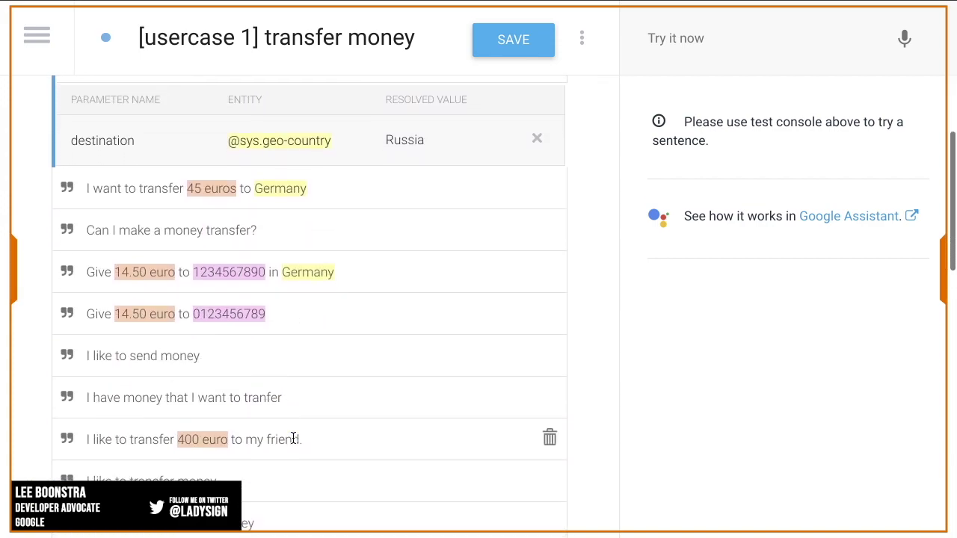
scroll(293, 438, "down", 7)
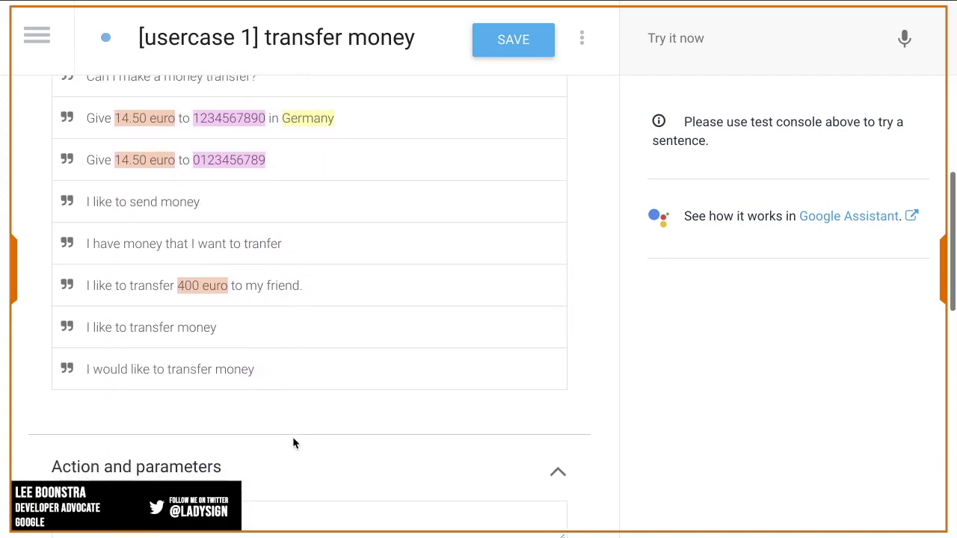
scroll(292, 440, "down", 20)
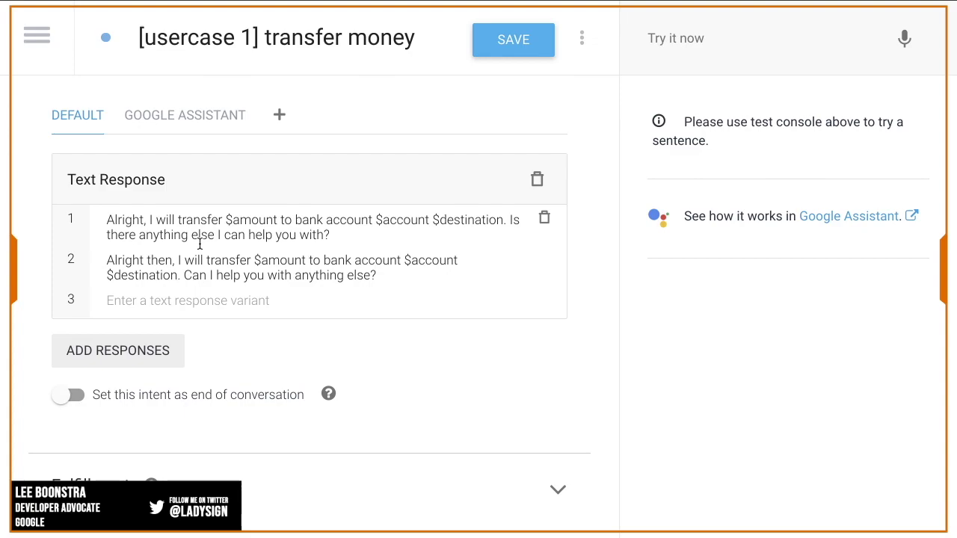
Expand the intent's fulfillment section to view the webhook options, and return to its action and parameters table
left_click(74, 486)
scroll(78, 448, "down", 2)
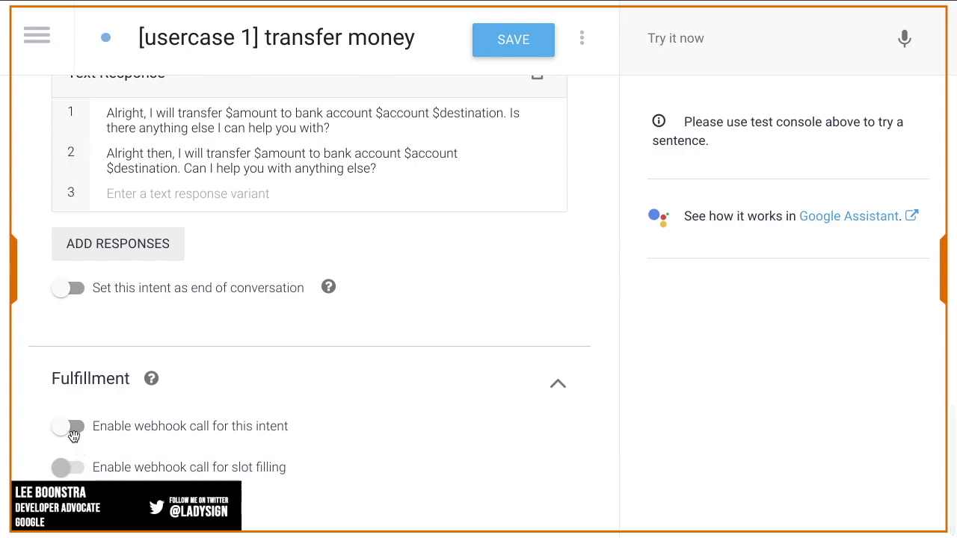
scroll(123, 445, "up", 8)
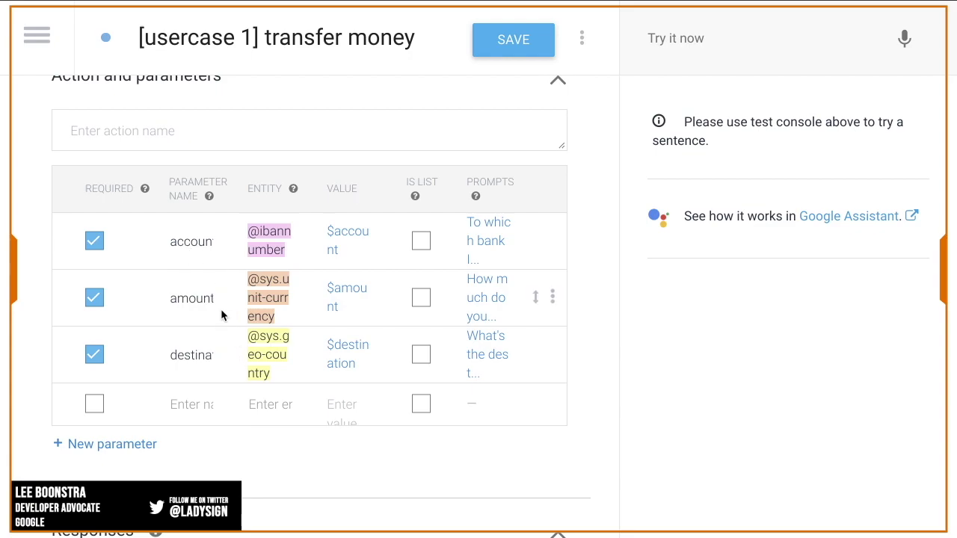
Leave the intent without saving and open the custom paymentcategories entity to review its values and synonyms
left_click(27, 46)
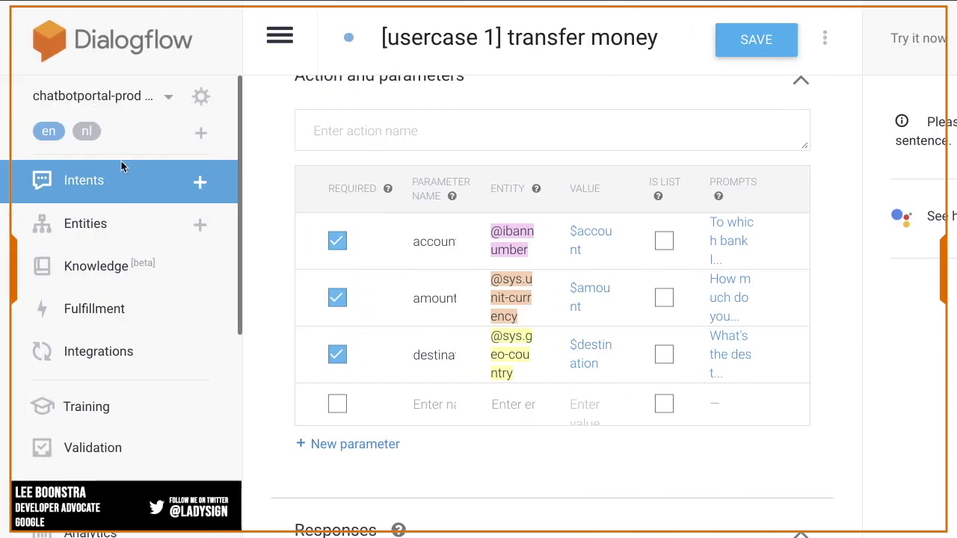
left_click(95, 236)
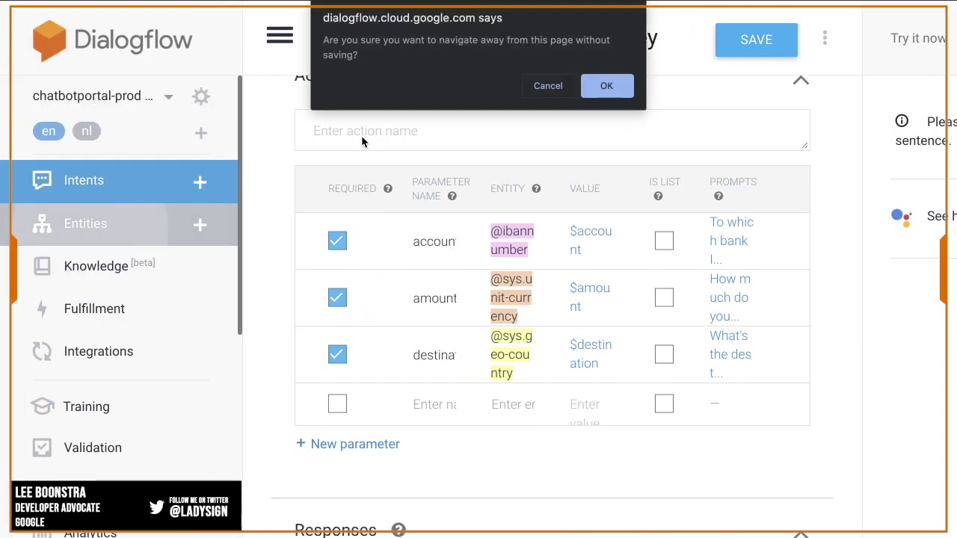
left_click(606, 88)
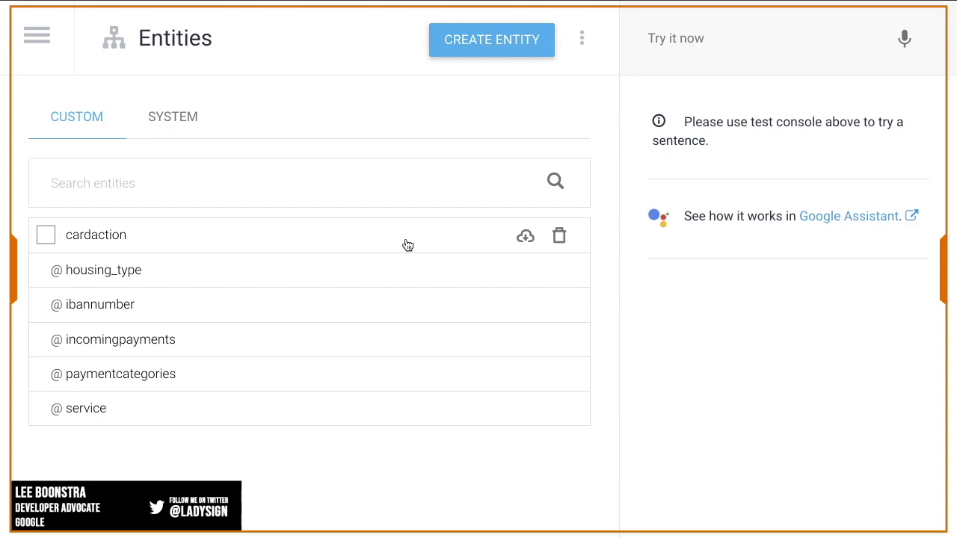
left_click(125, 381)
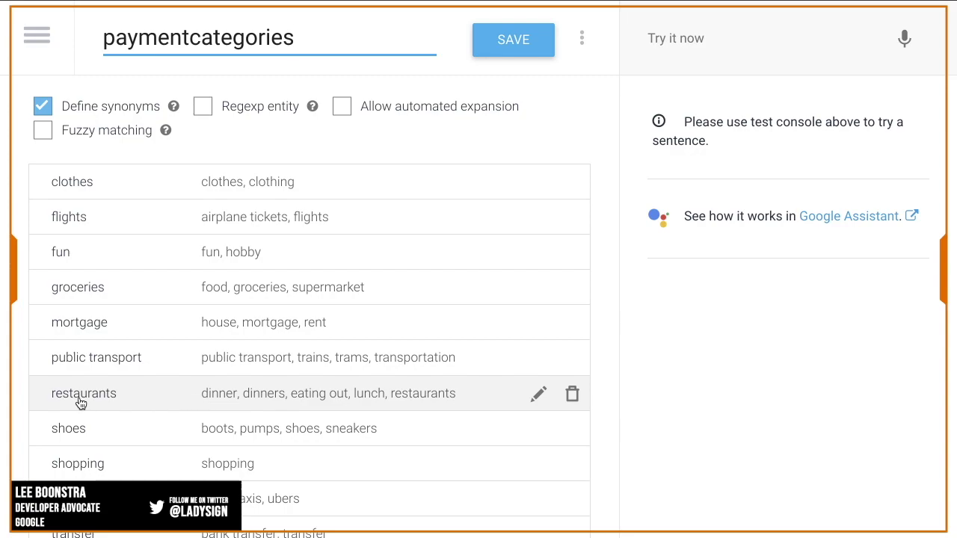
scroll(125, 406, "down", 3)
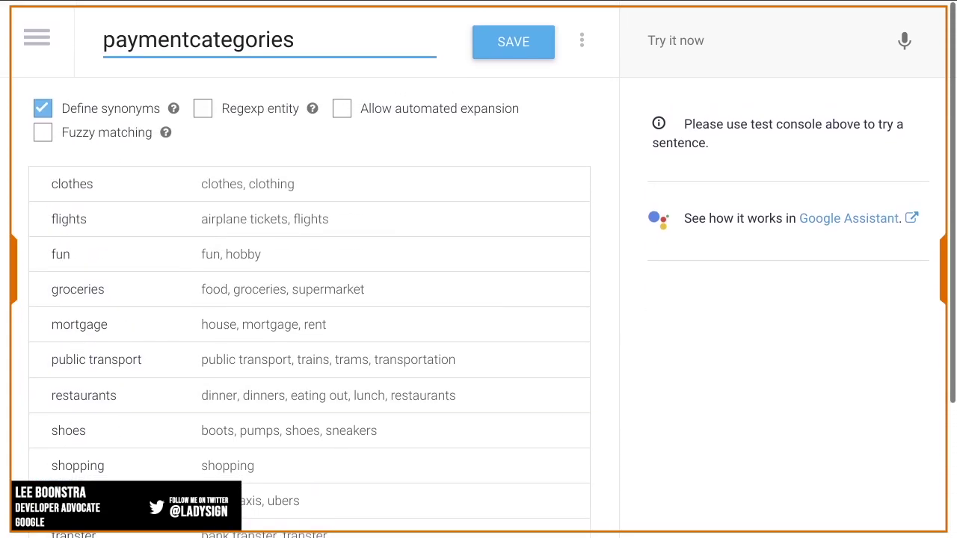
On the Fulfillment page, turn the webhook on and off again to view its settings, and examine the inline editor code
left_click(36, 36)
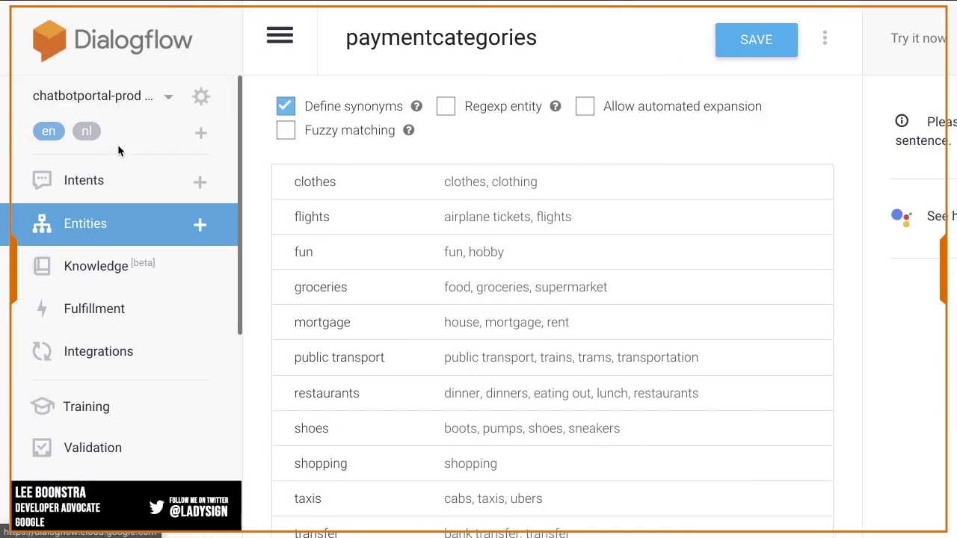
left_click(96, 315)
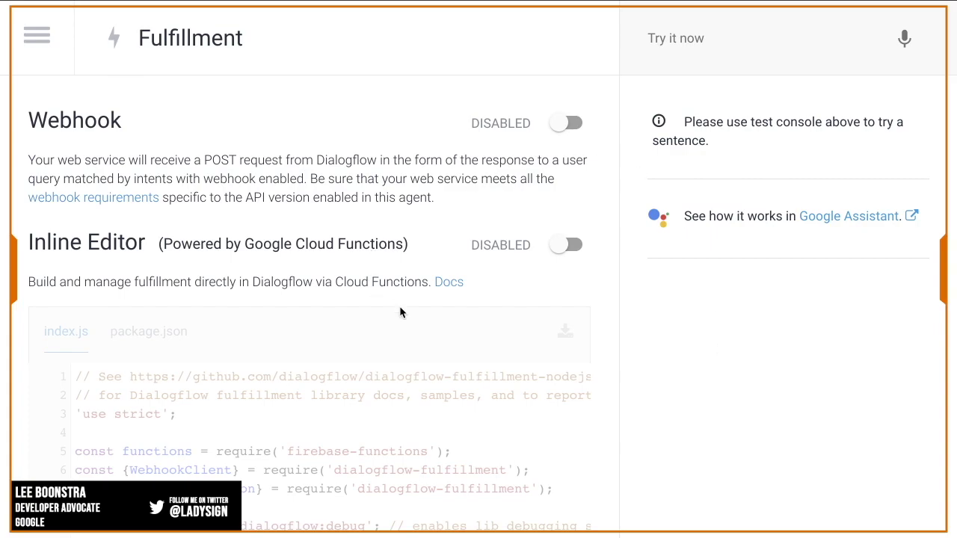
left_click(570, 124)
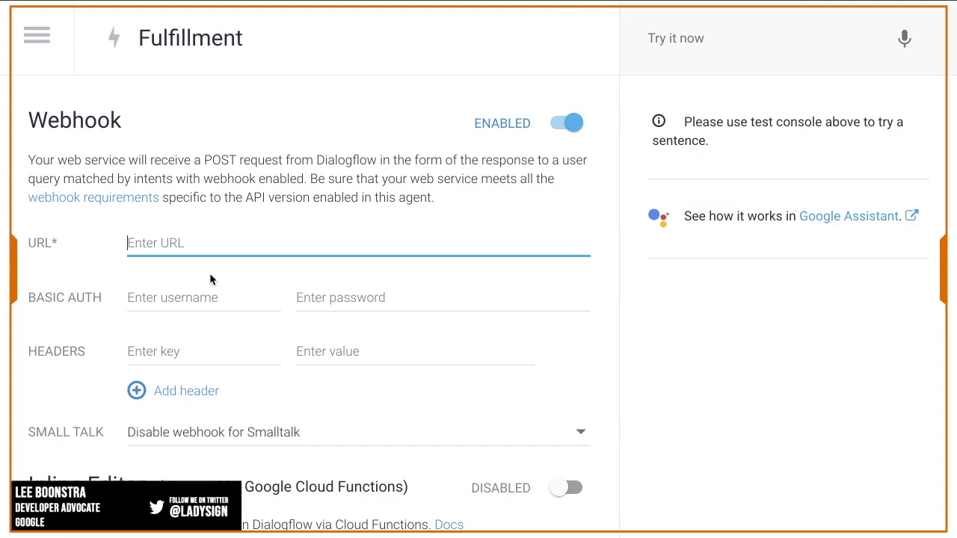
left_click(570, 123)
scroll(513, 183, "down", 3)
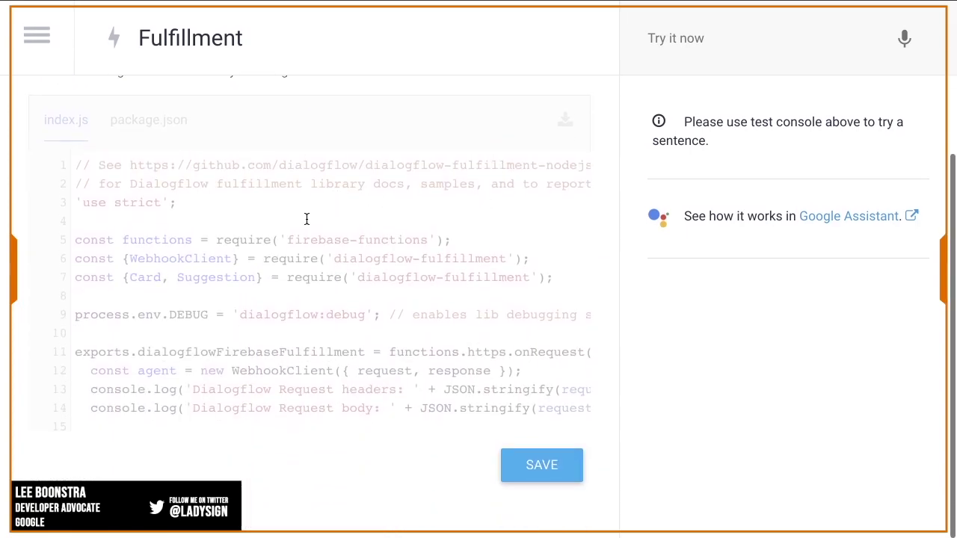
scroll(292, 236, "up", 1)
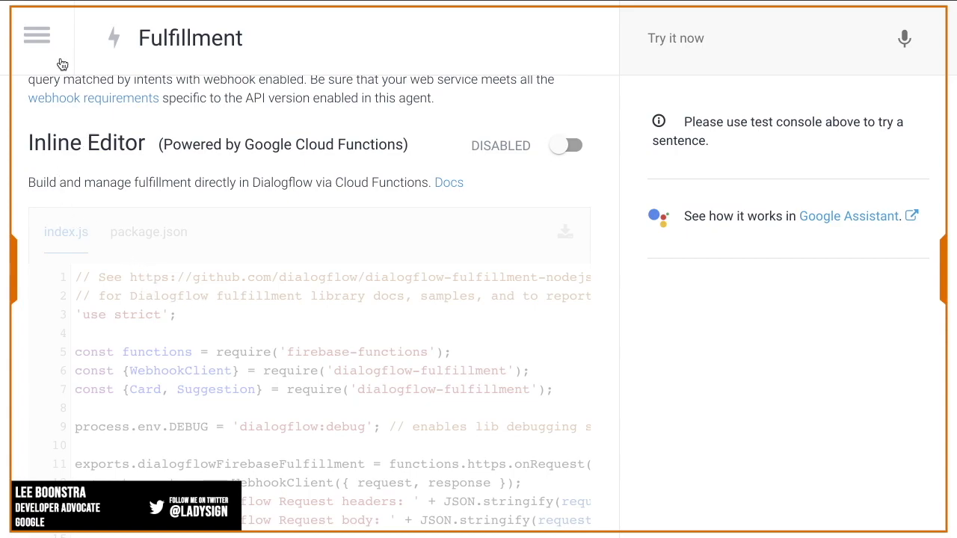
Open the integration settings for Google Assistant from the agent's integrations
left_click(36, 37)
scroll(127, 299, "down", 1)
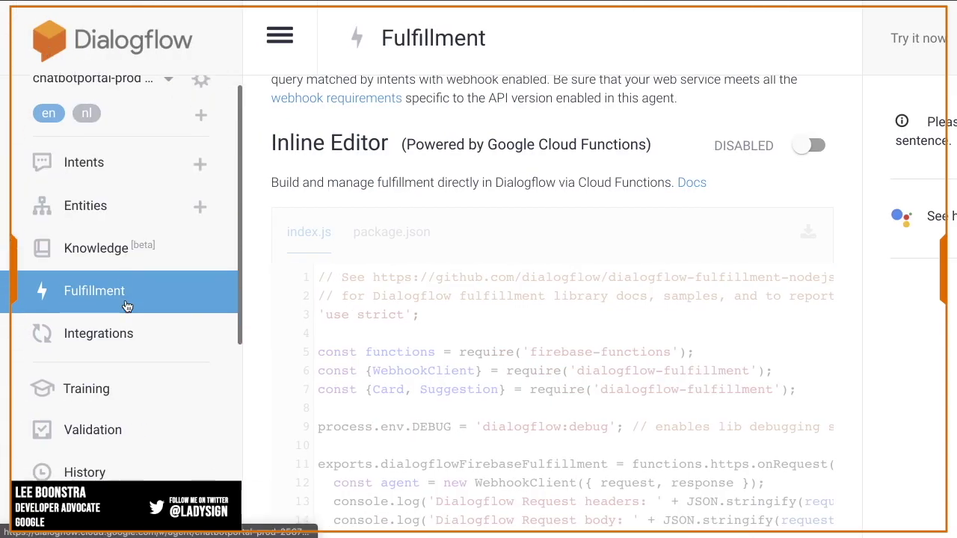
left_click(119, 331)
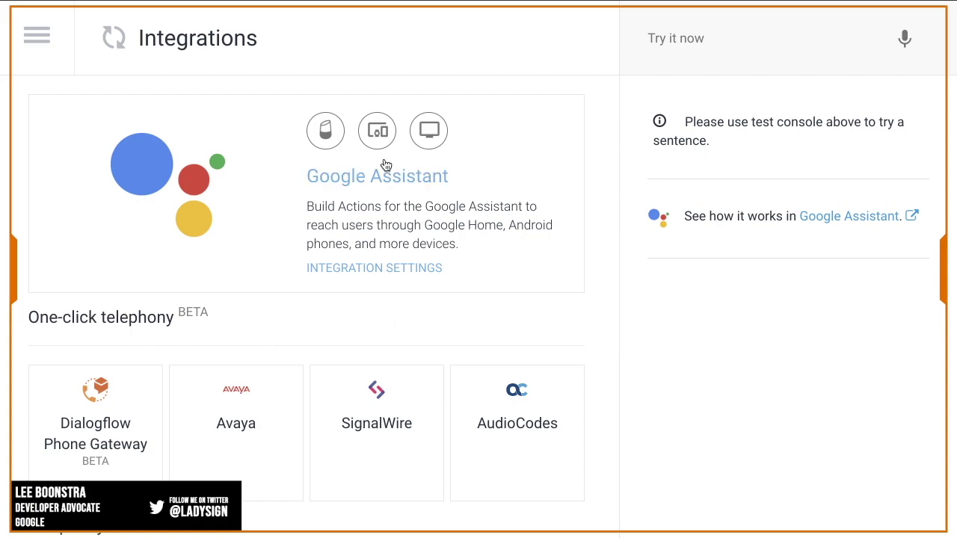
left_click(398, 276)
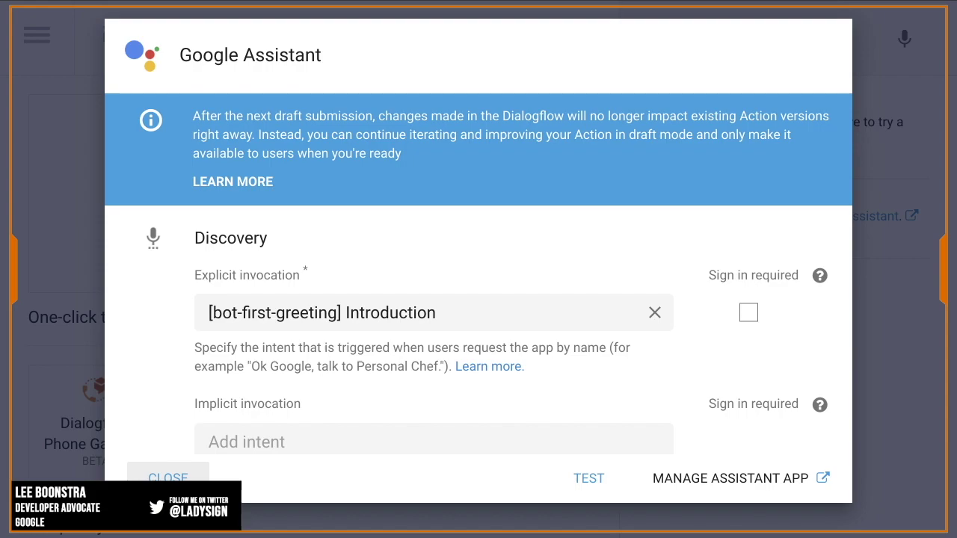
Close the Google Assistant settings and examine the one-click telephony and telephony integrations available for the agent
left_click(170, 478)
scroll(153, 184, "down", 2)
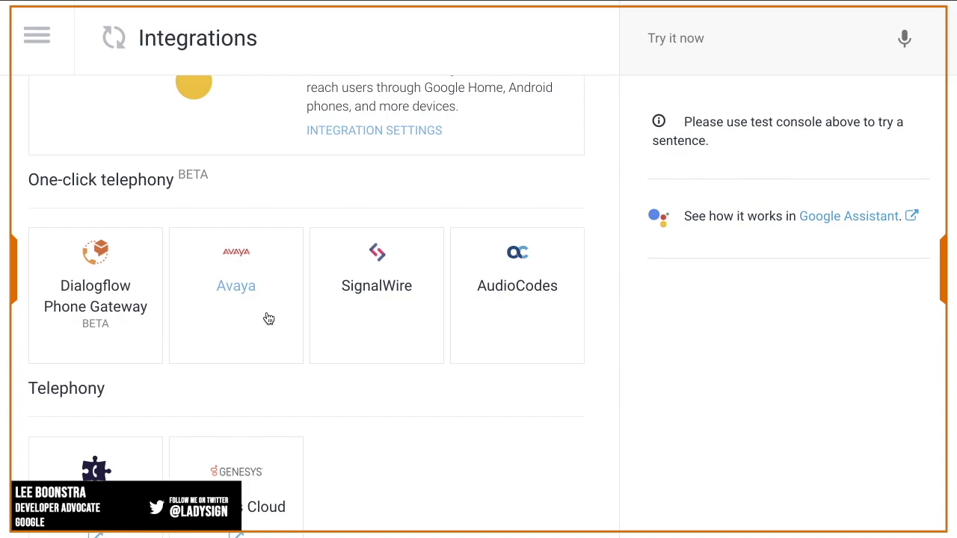
scroll(268, 319, "down", 1)
scroll(268, 318, "down", 1)
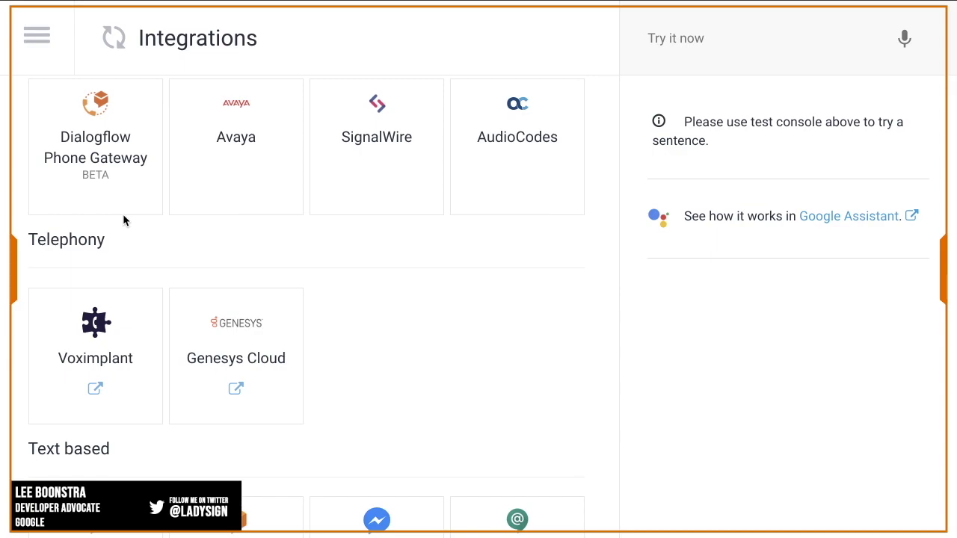
scroll(120, 218, "down", 2)
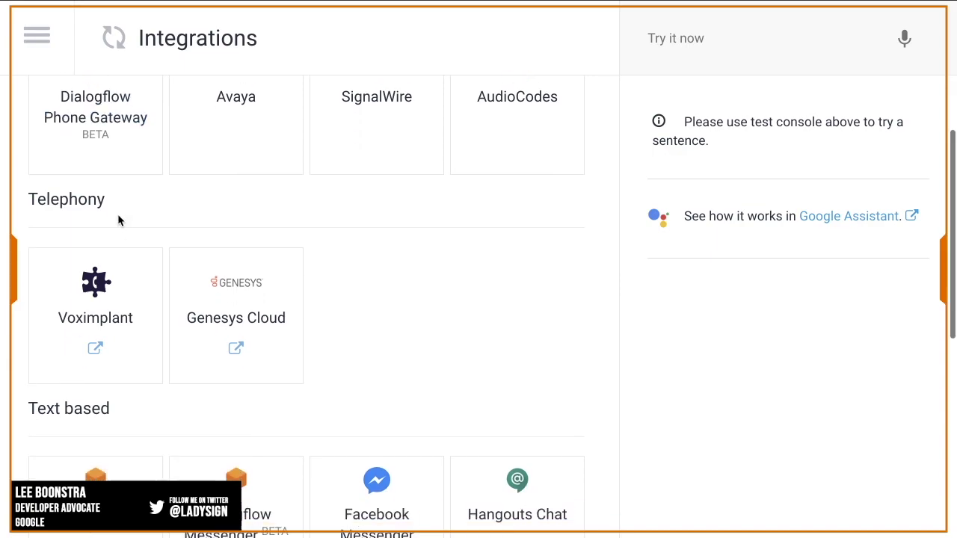
scroll(120, 222, "down", 2)
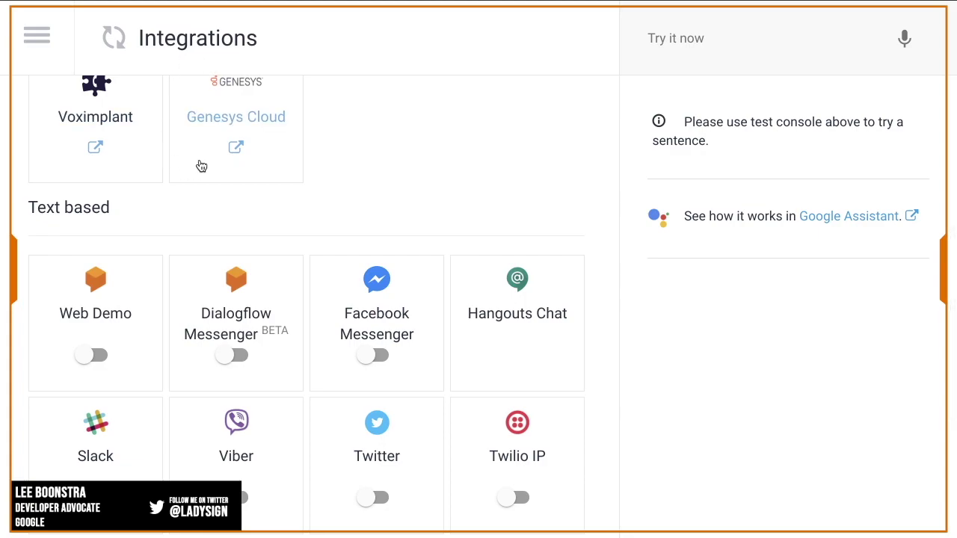
scroll(249, 160, "up", 3)
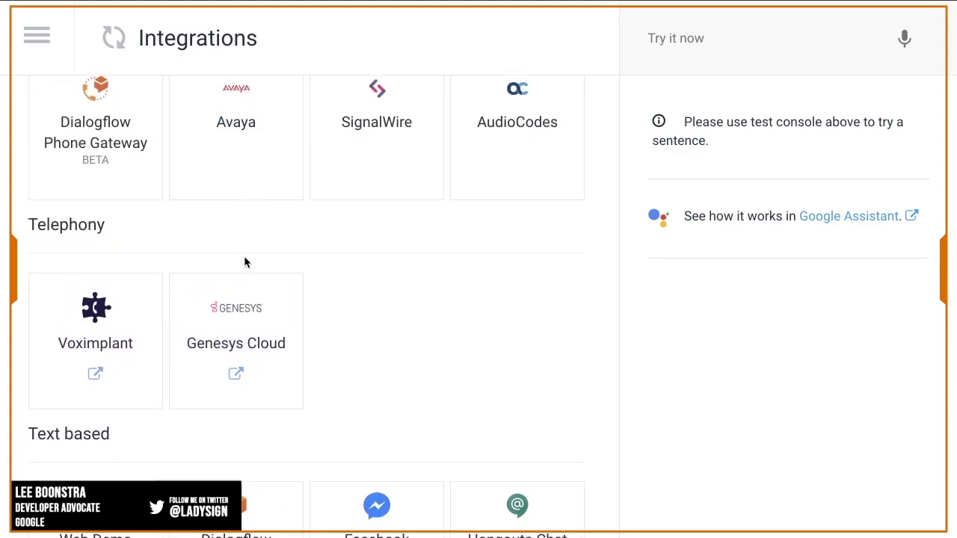
scroll(224, 331, "down", 1)
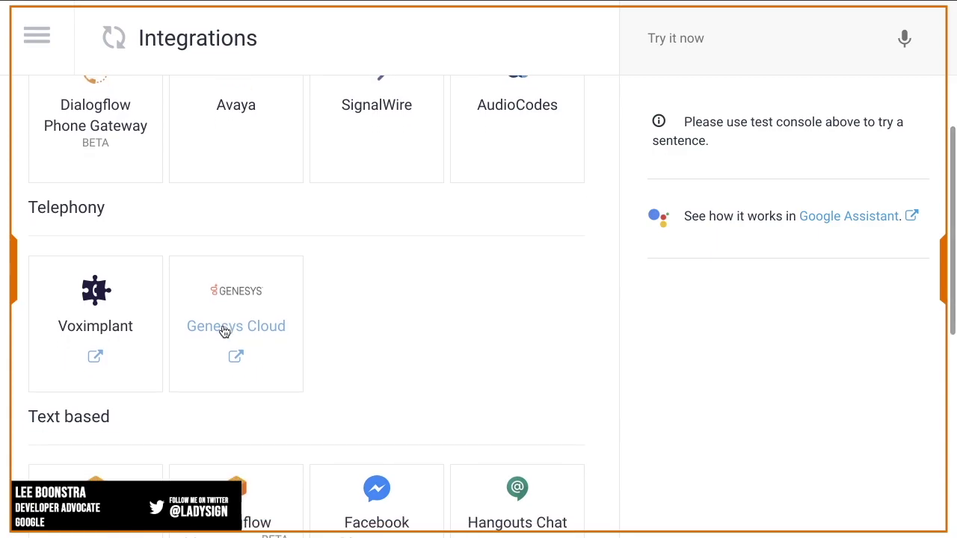
scroll(224, 331, "up", 1)
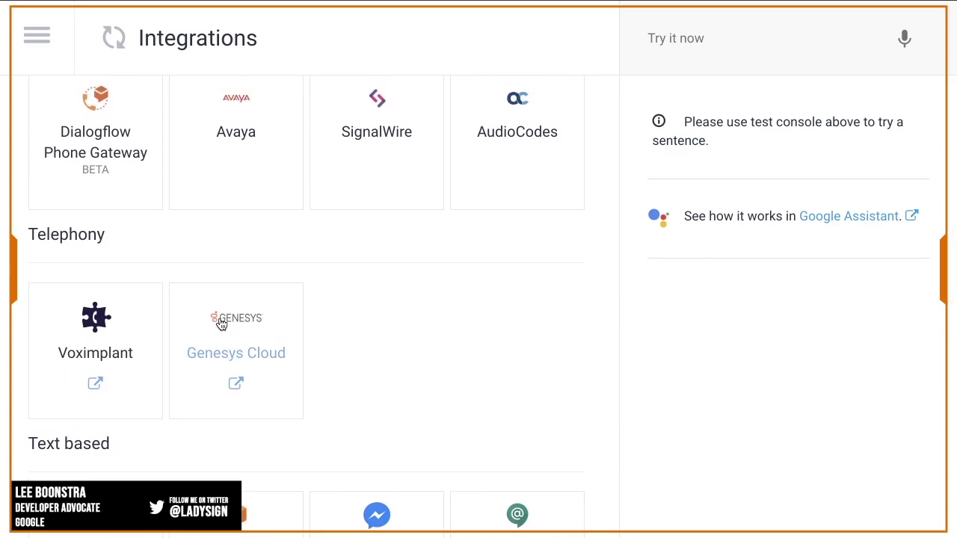
Examine the text based integrations, from Web Demo and Dialogflow Messenger to Telegram and Amazon Alexa
scroll(220, 323, "down", 5)
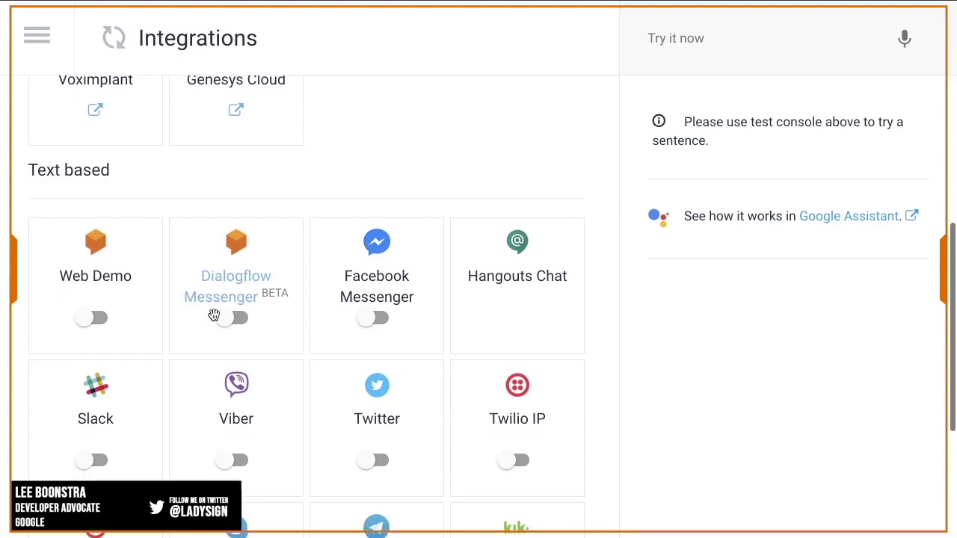
scroll(103, 198, "down", 1)
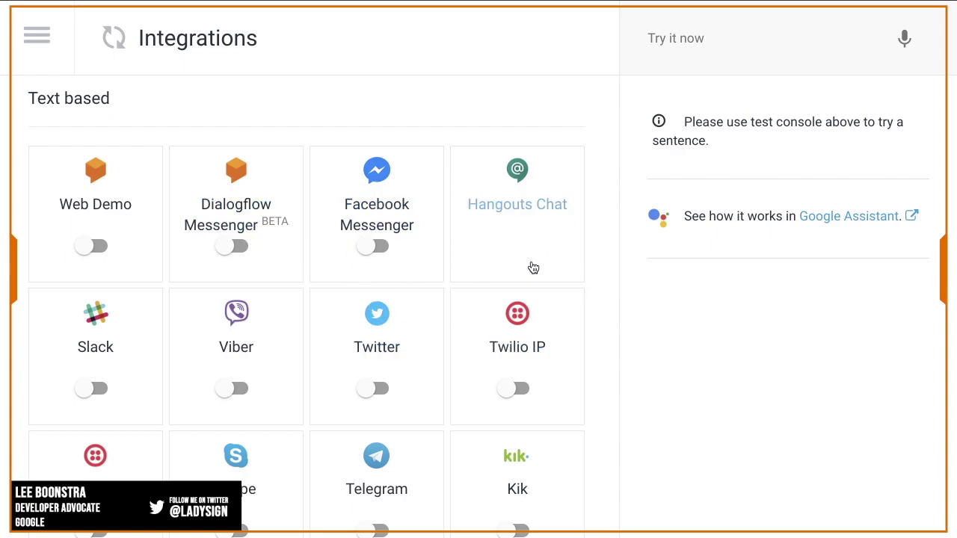
scroll(133, 256, "down", 3)
scroll(361, 259, "down", 3)
scroll(374, 278, "up", 3)
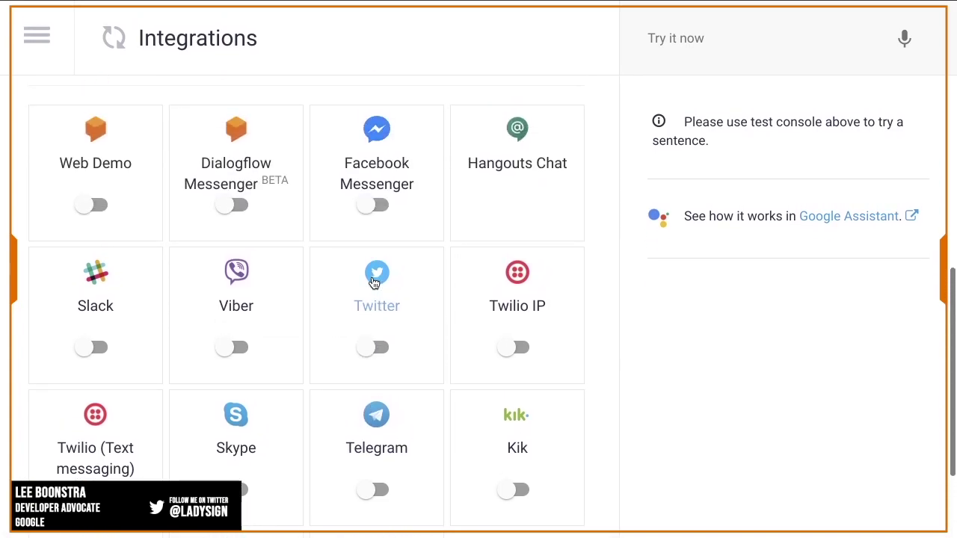
scroll(385, 254, "up", 1)
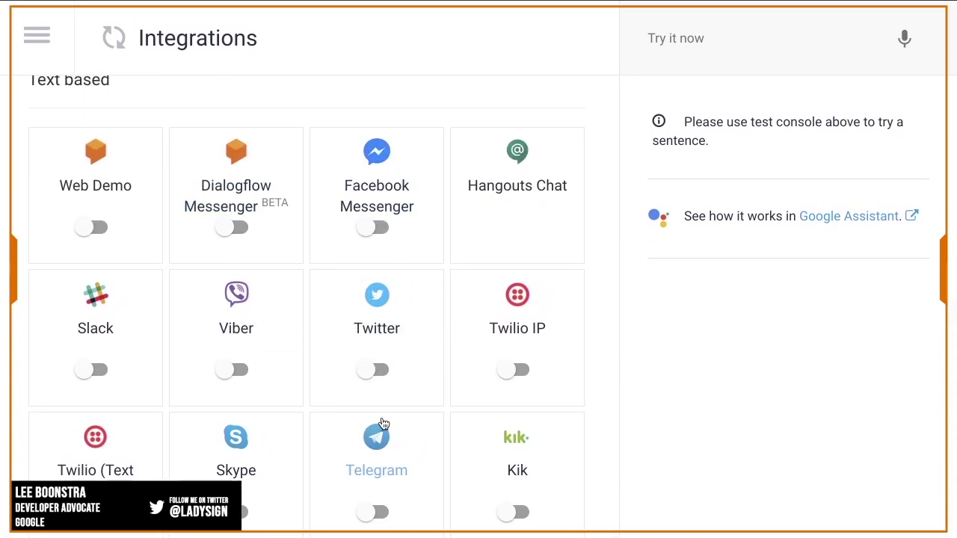
scroll(381, 424, "down", 2)
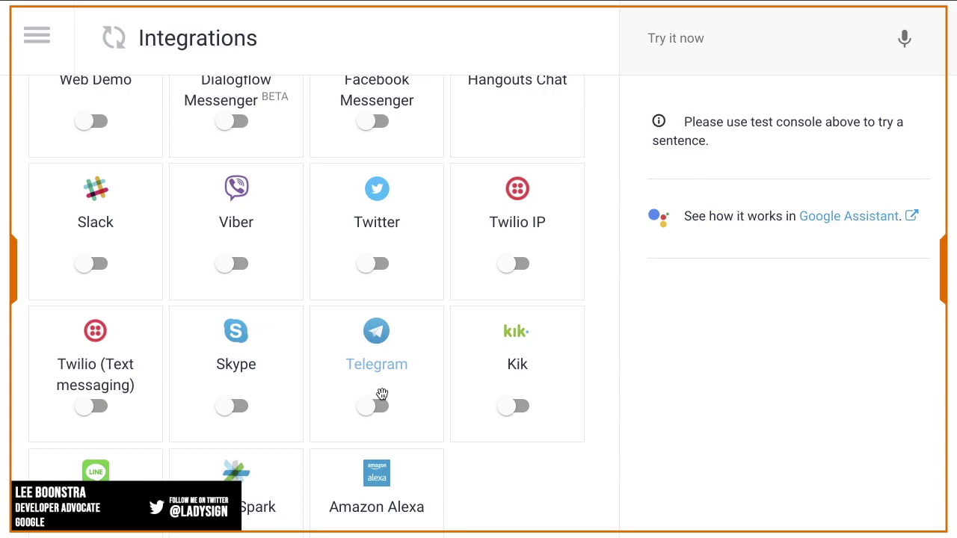
scroll(165, 180, "up", 1)
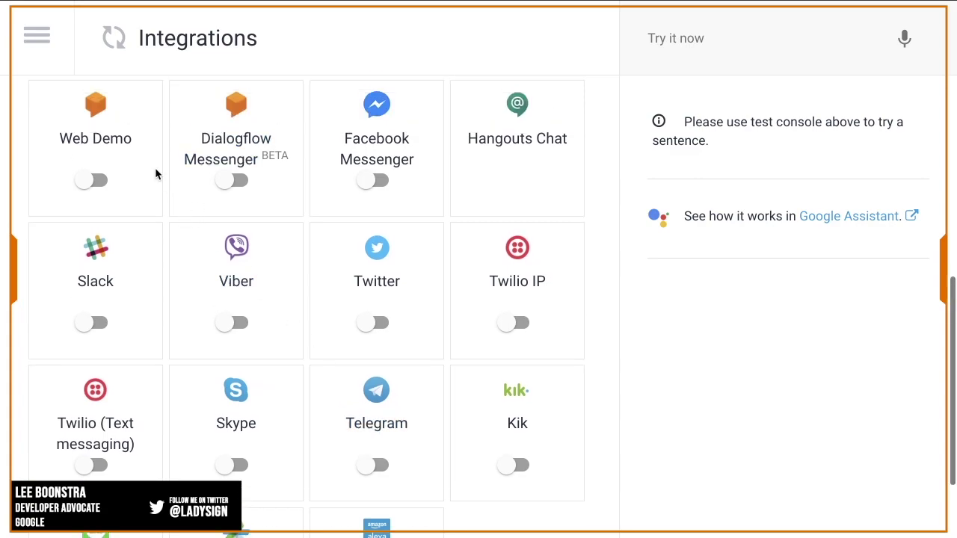
Open the agent's Validation page and expand the issue reported for the Default Welcome Intent
left_click(37, 39)
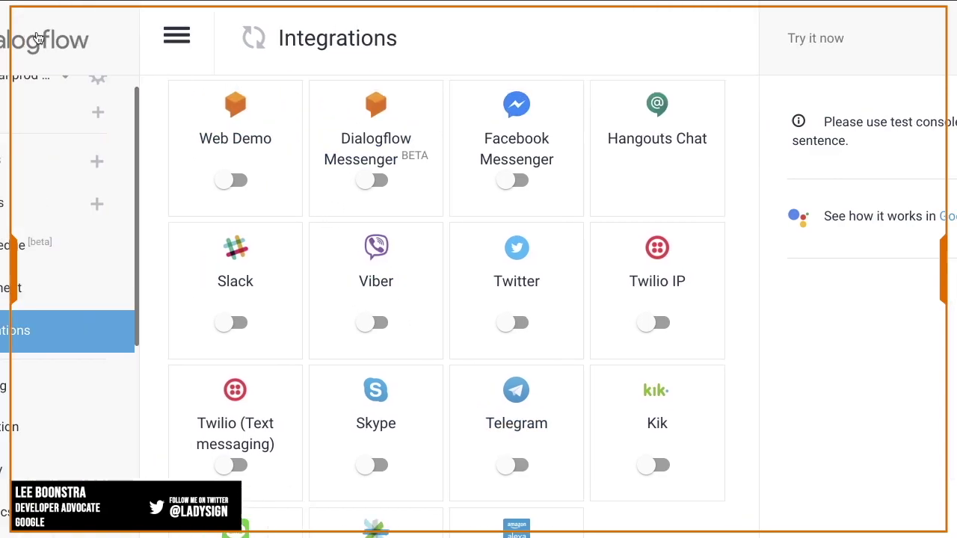
scroll(137, 299, "down", 1)
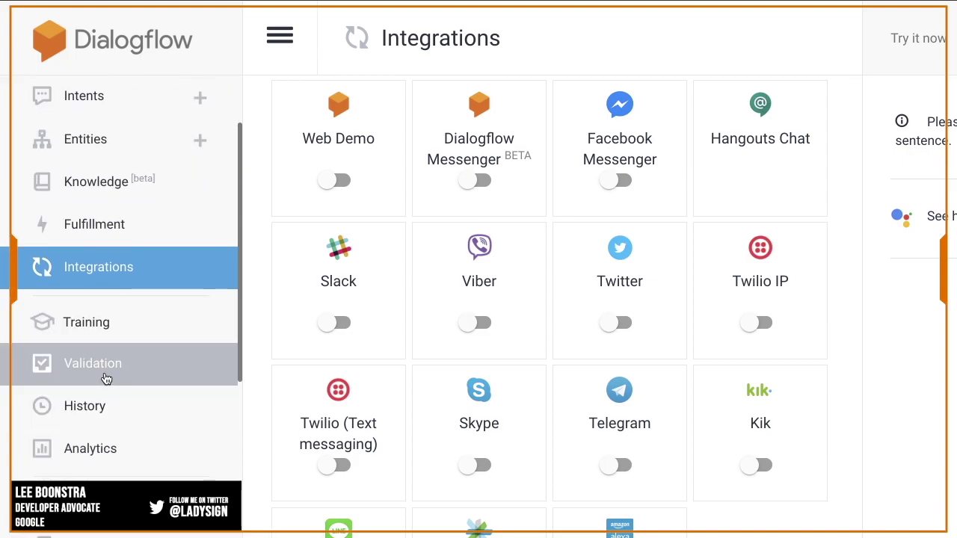
left_click(106, 374)
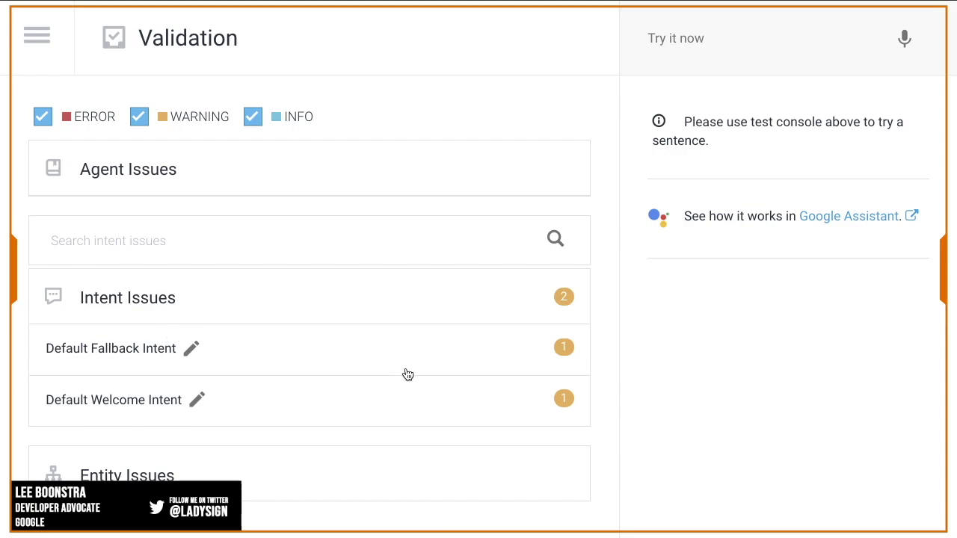
left_click(574, 402)
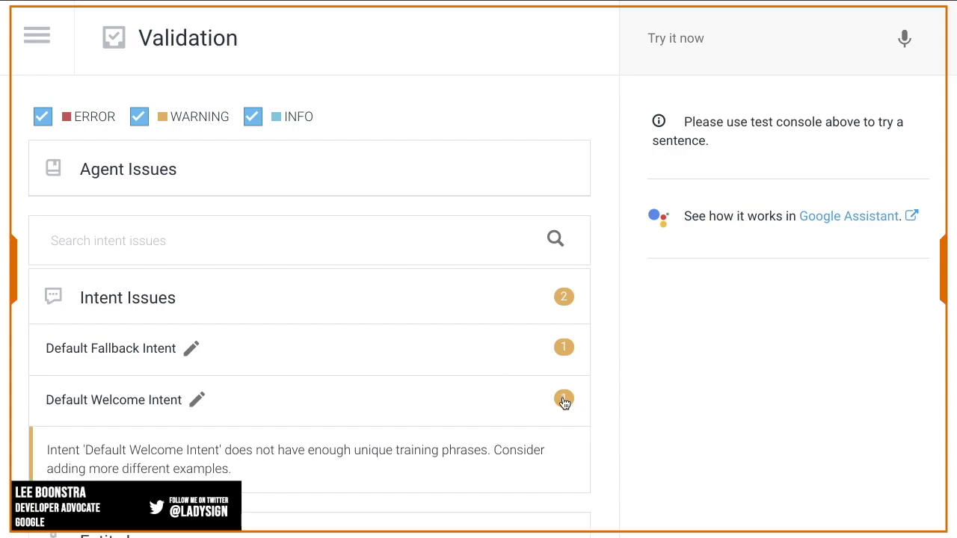
scroll(199, 371, "down", 1)
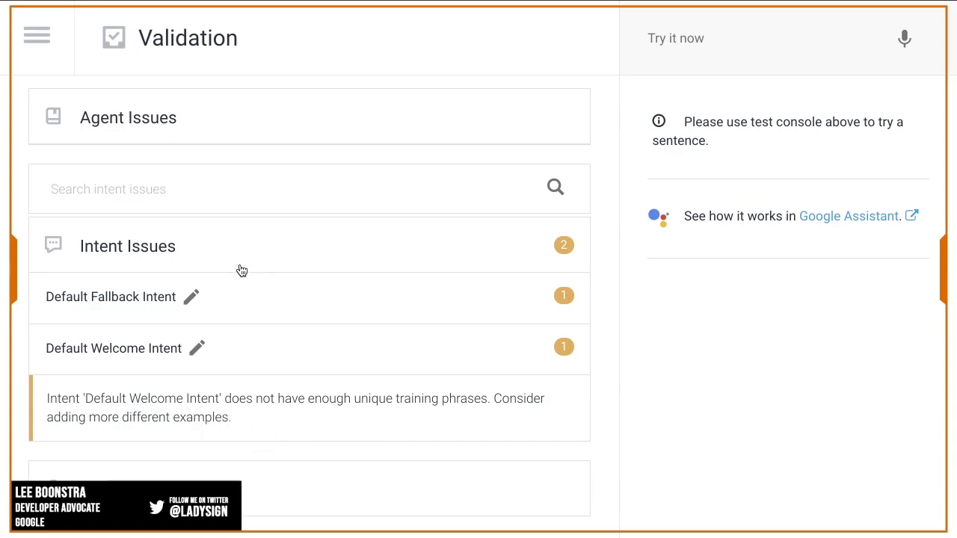
Open the Default Welcome Intent from the intents list and go to its training phrases
left_click(40, 46)
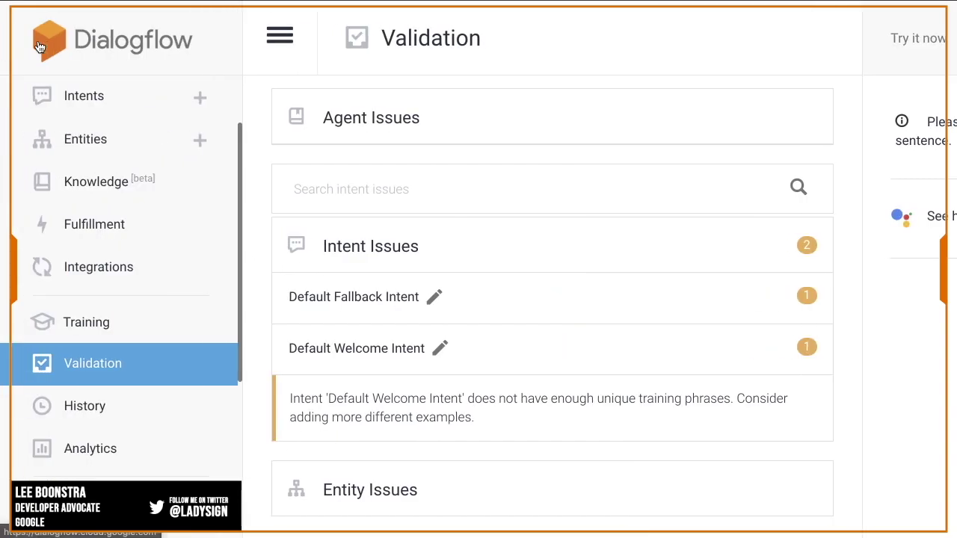
left_click(85, 100)
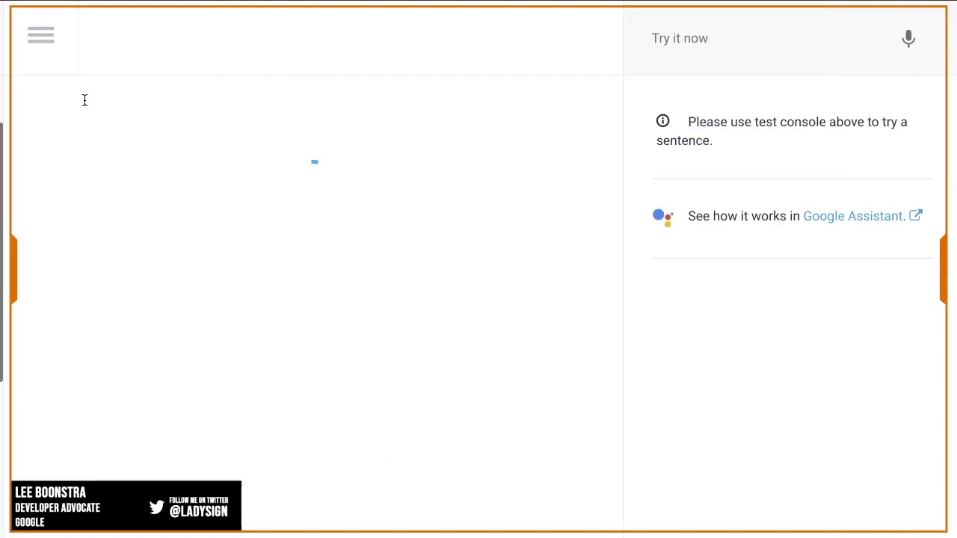
scroll(160, 289, "down", 3)
scroll(161, 289, "down", 1)
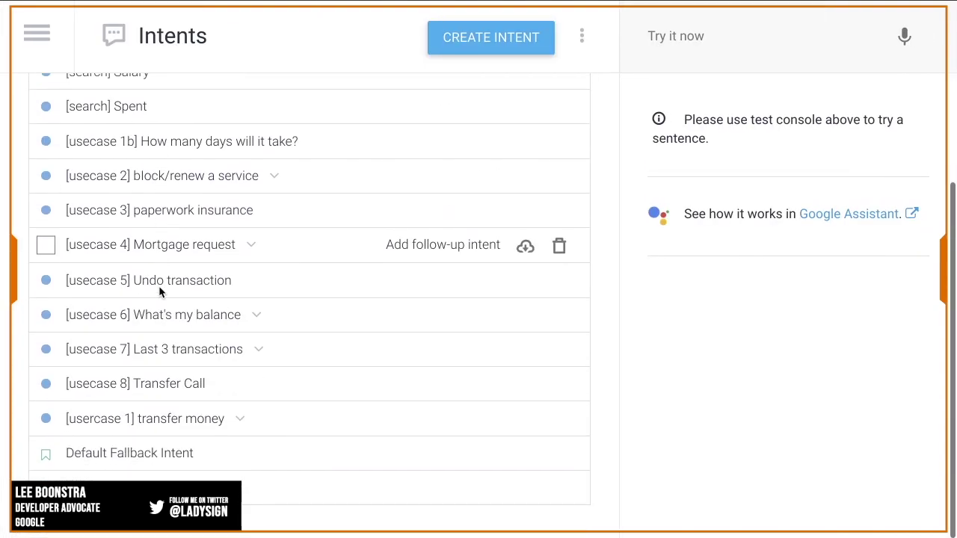
left_click(186, 489)
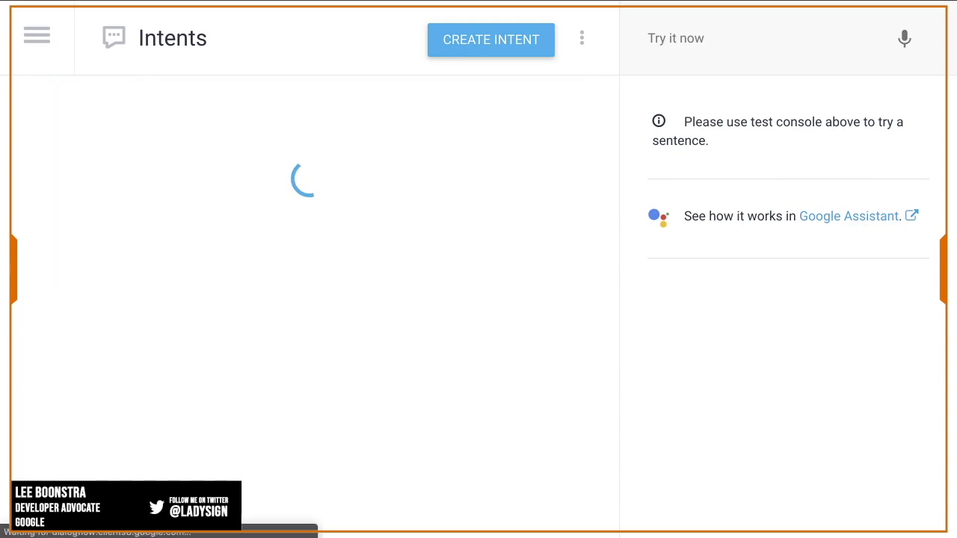
scroll(159, 453, "down", 3)
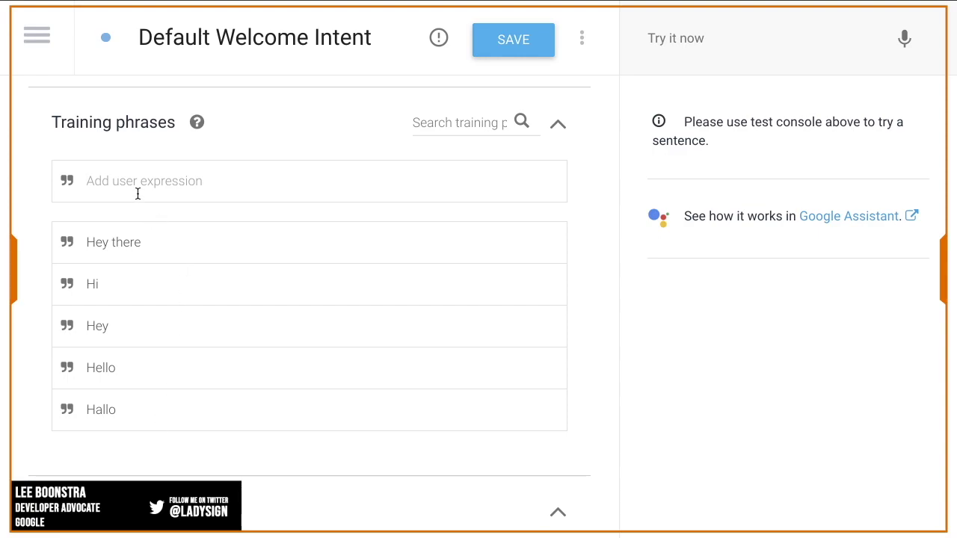
Add the training phrases "Welcome", "Let's start a conversation!" and "Hi babs!" to the Default Welcome Intent and save it
type("Welcome")
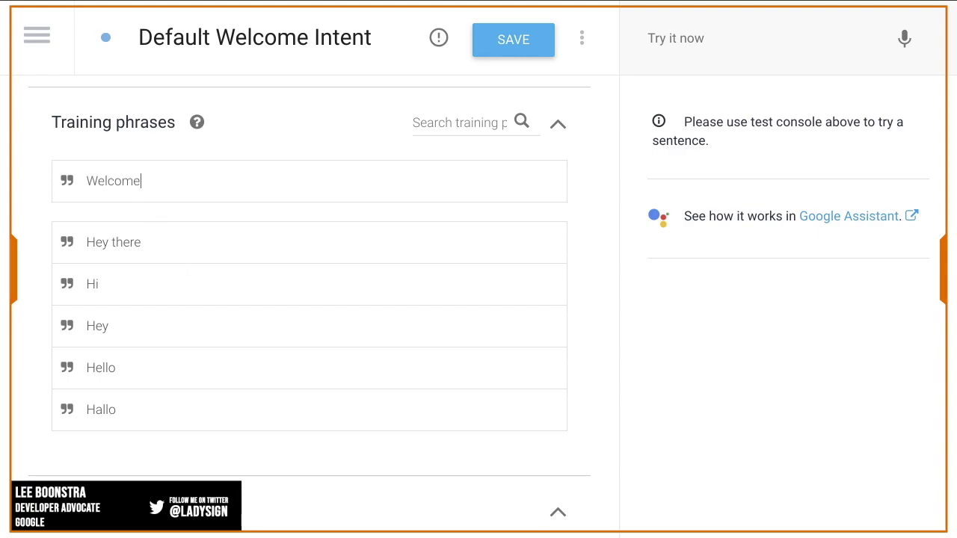
key("Return")
type("Let's start a conversation!")
key("Return")
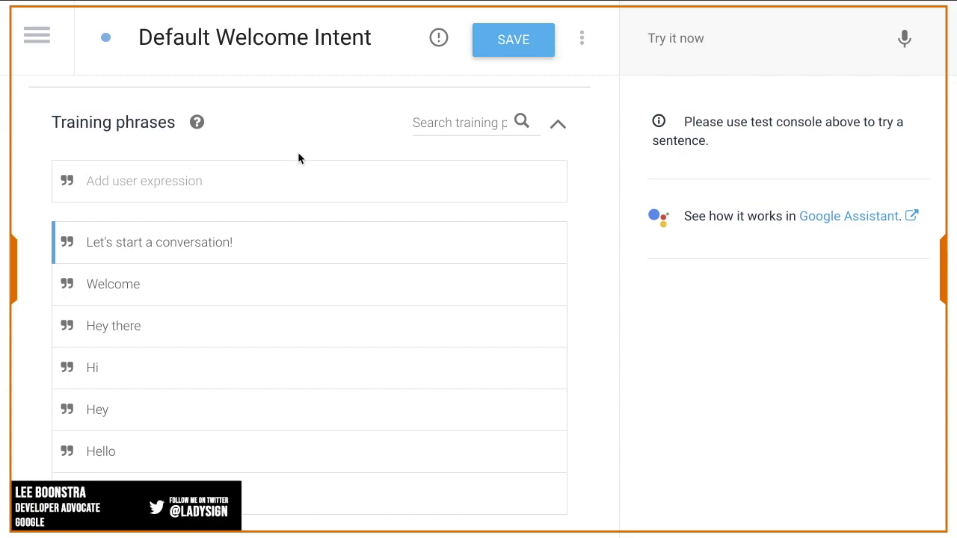
type("Hi babs!")
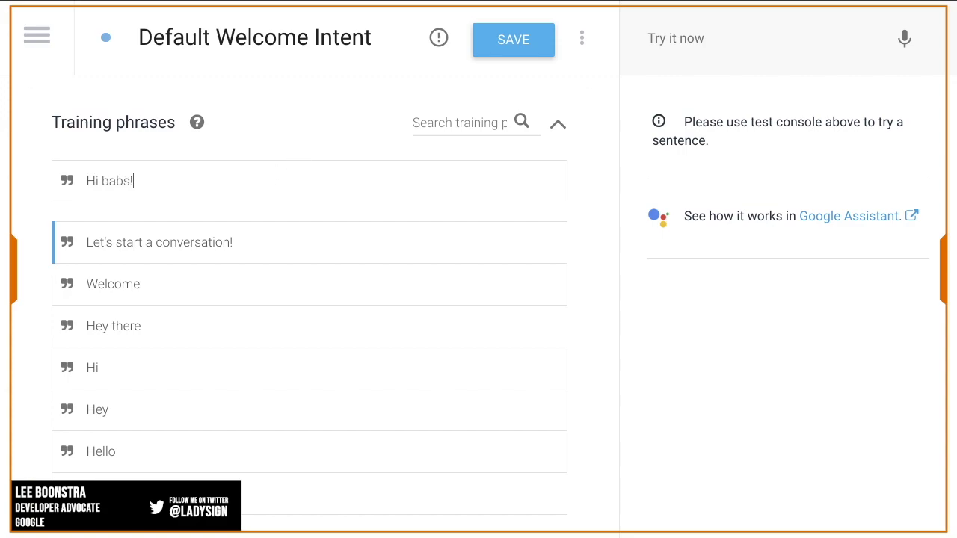
key("Return")
left_click(501, 57)
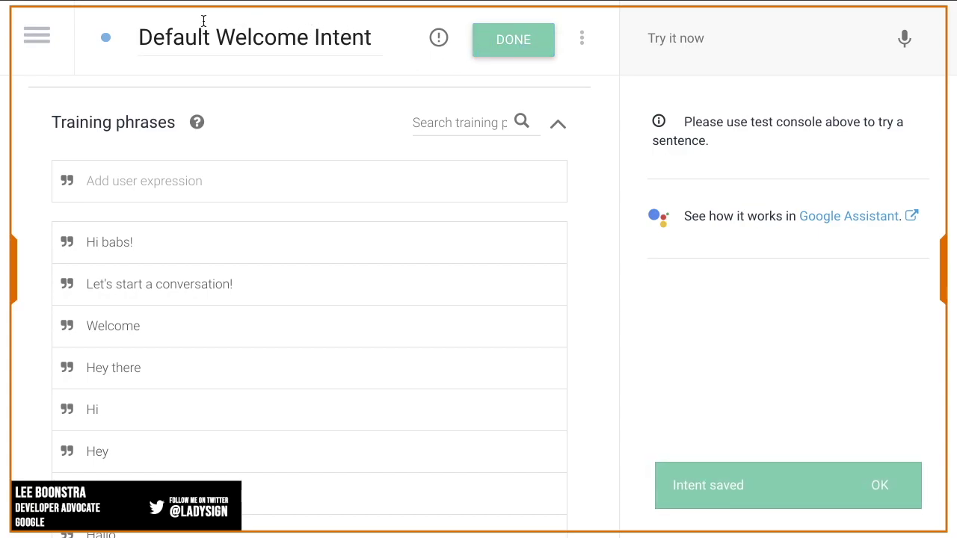
Return to the Validation page to recheck the intent issues after the agent has been trained
left_click(32, 43)
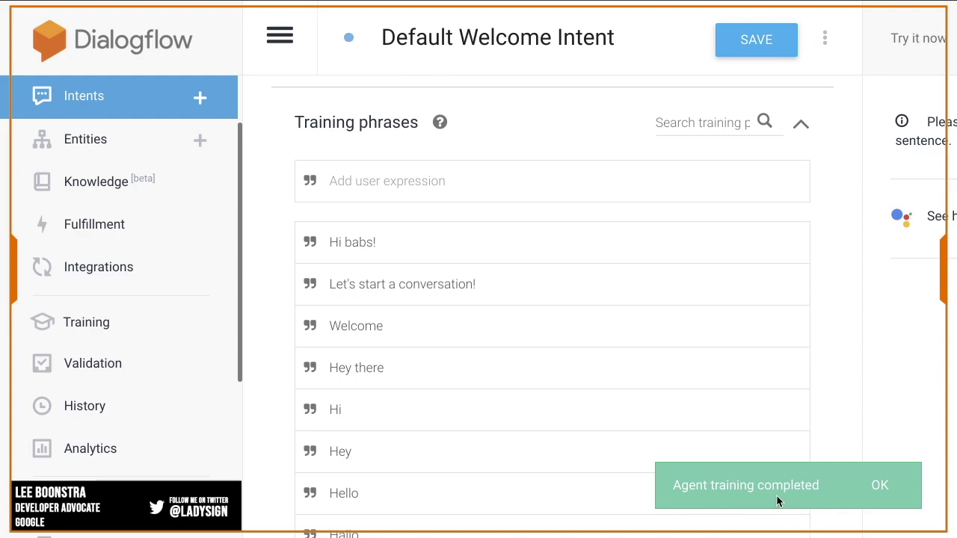
mouse_move(793, 494)
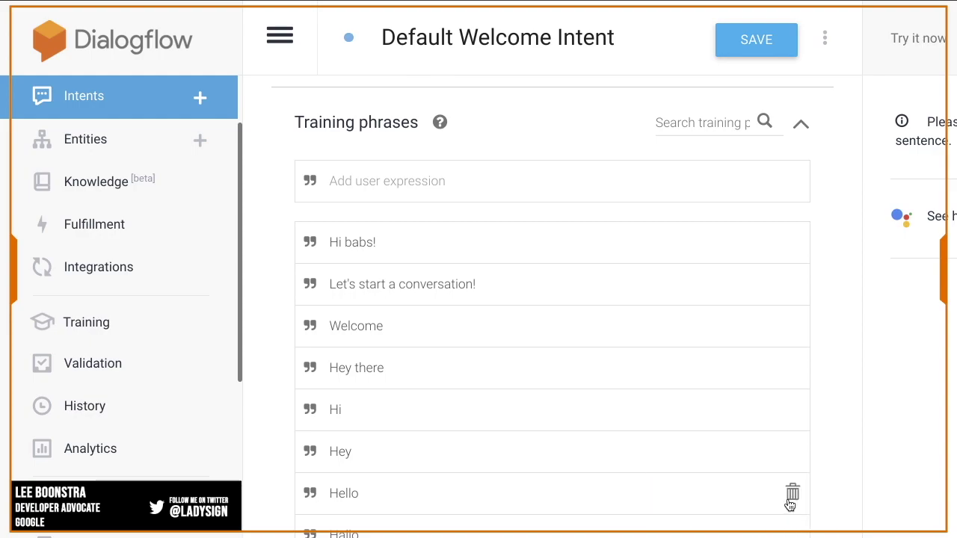
left_click(107, 363)
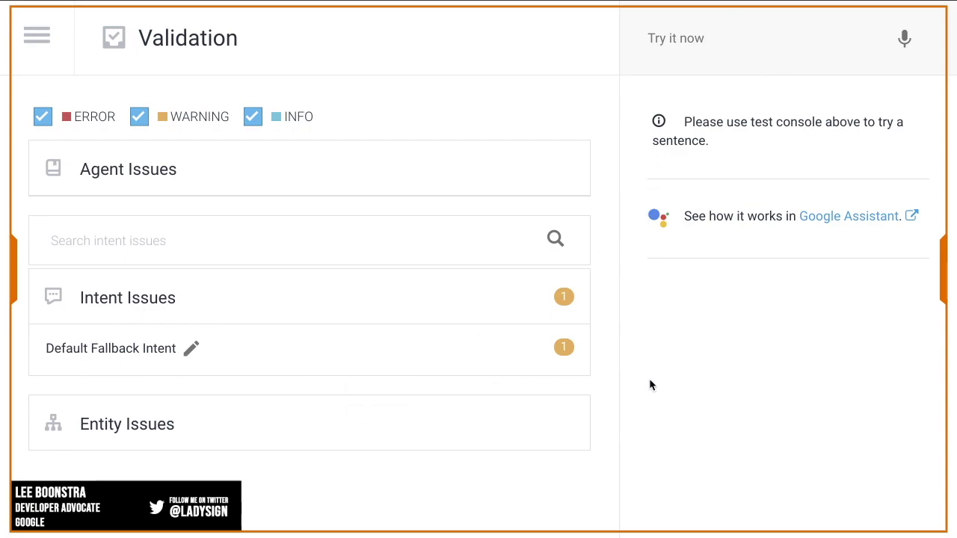
Test the agent with "Hi" and "How much money do I. have in my account?", and check the response, context and matched intent
left_click(766, 39)
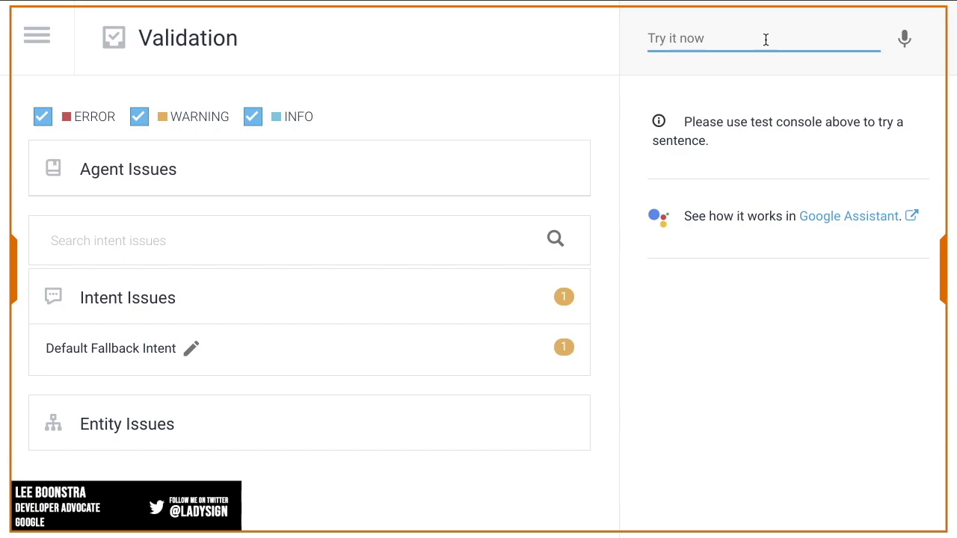
type("Hi")
key("Return")
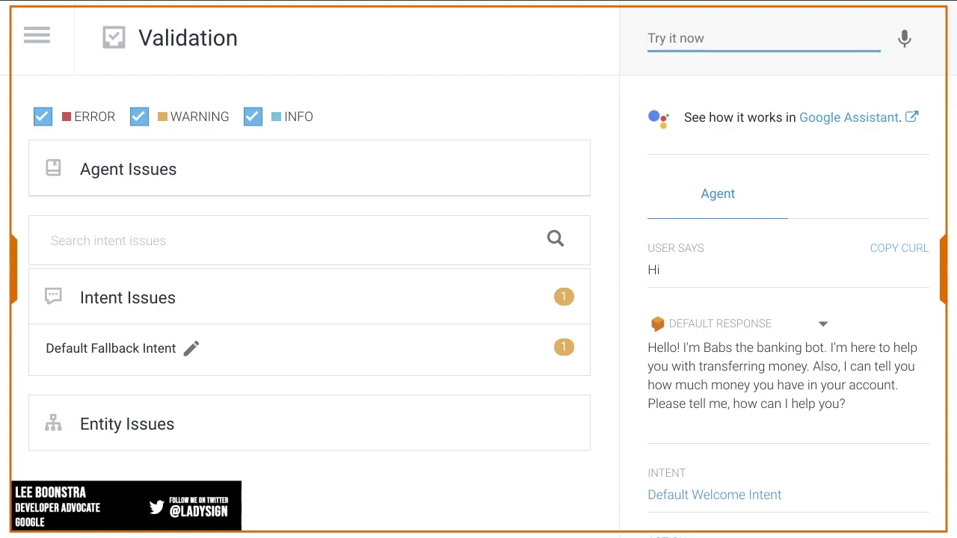
type("How much money do I. have in my account?")
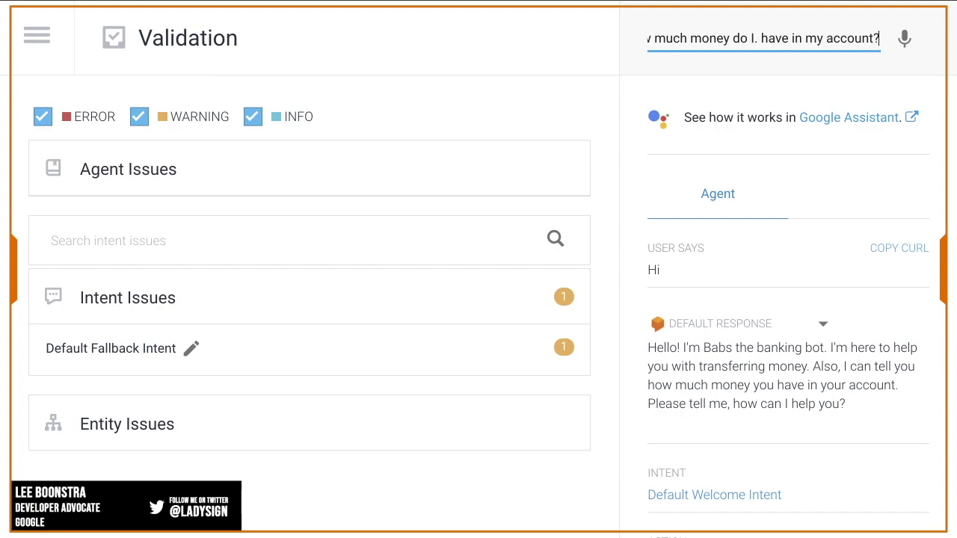
key("Return")
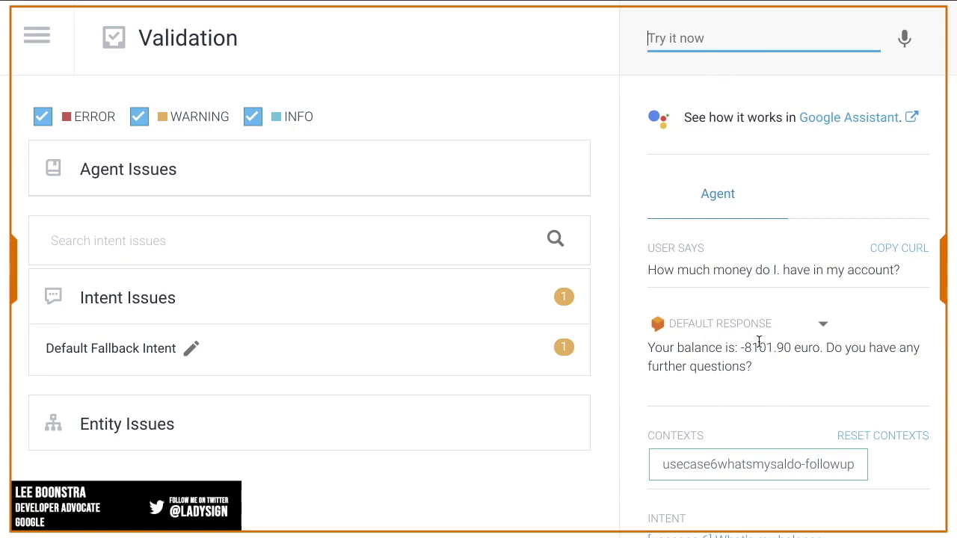
scroll(743, 372, "down", 5)
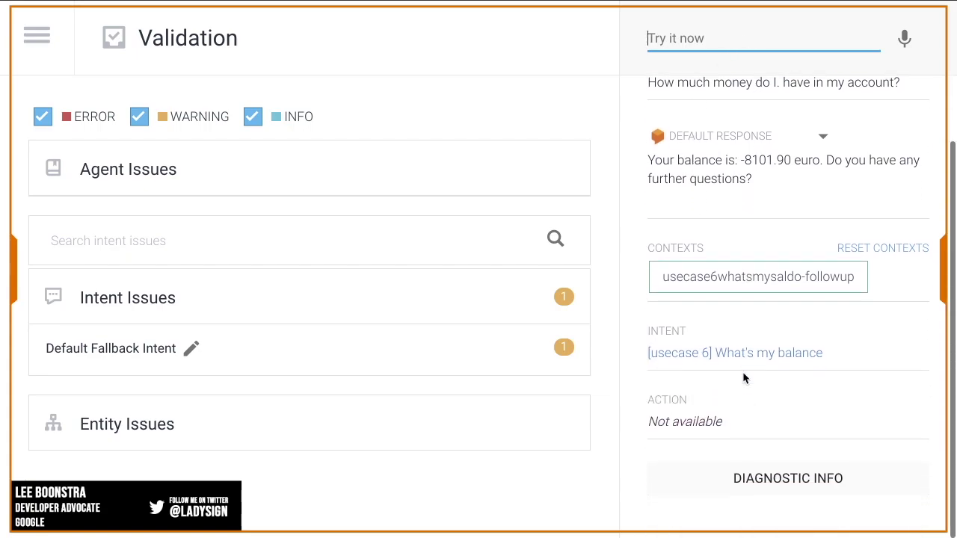
Open the agent's Analytics page and review the sessions, queries per session, intents and session flow for the last 7 days
left_click(37, 36)
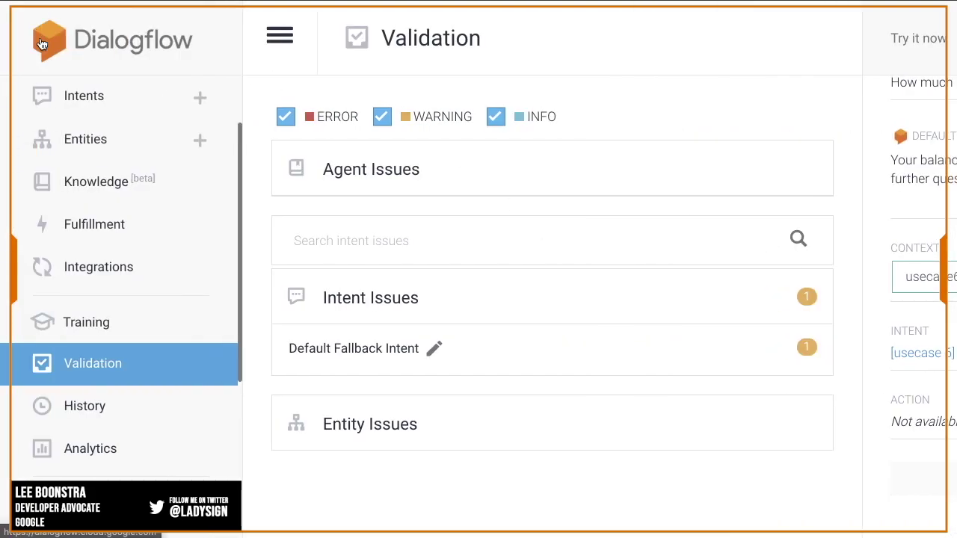
scroll(96, 202, "down", 1)
scroll(96, 215, "down", 3)
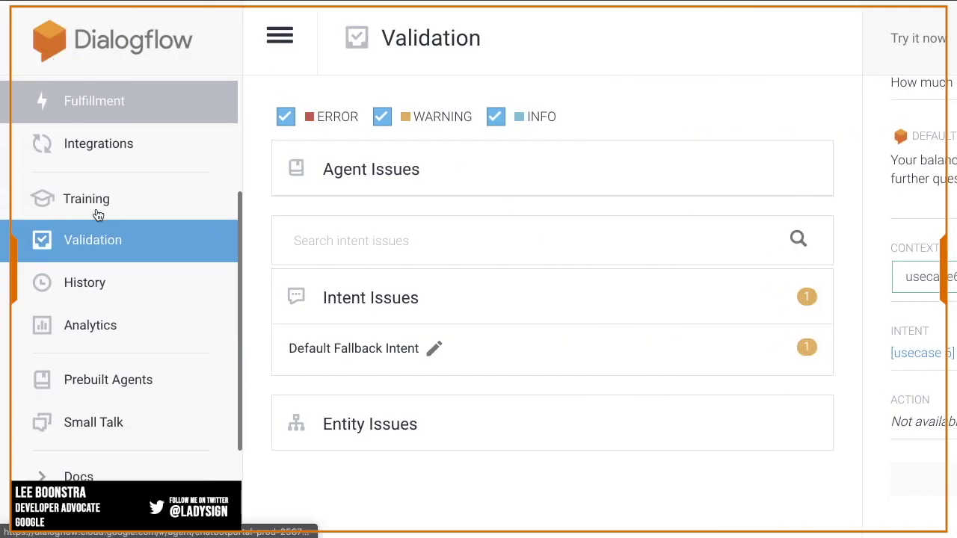
left_click(108, 322)
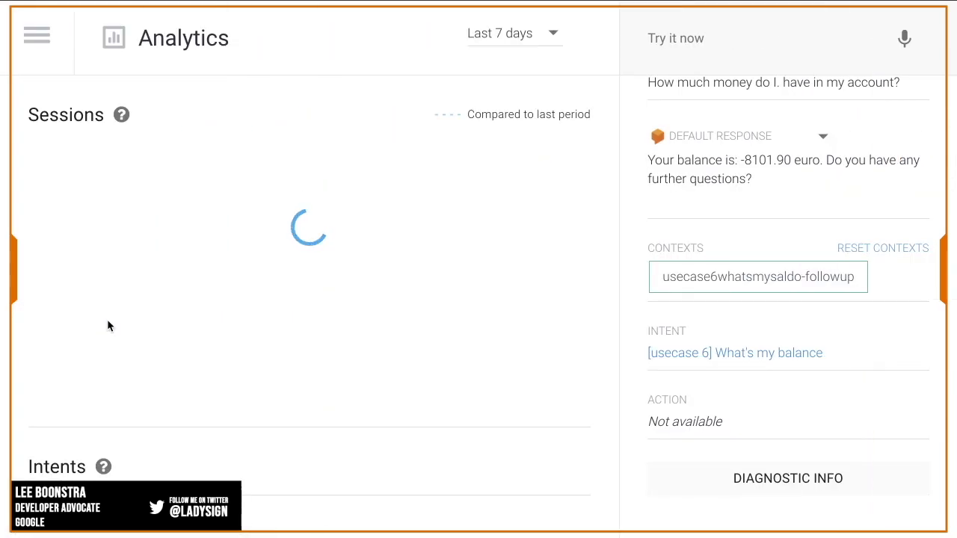
mouse_move(57, 221)
scroll(109, 291, "down", 5)
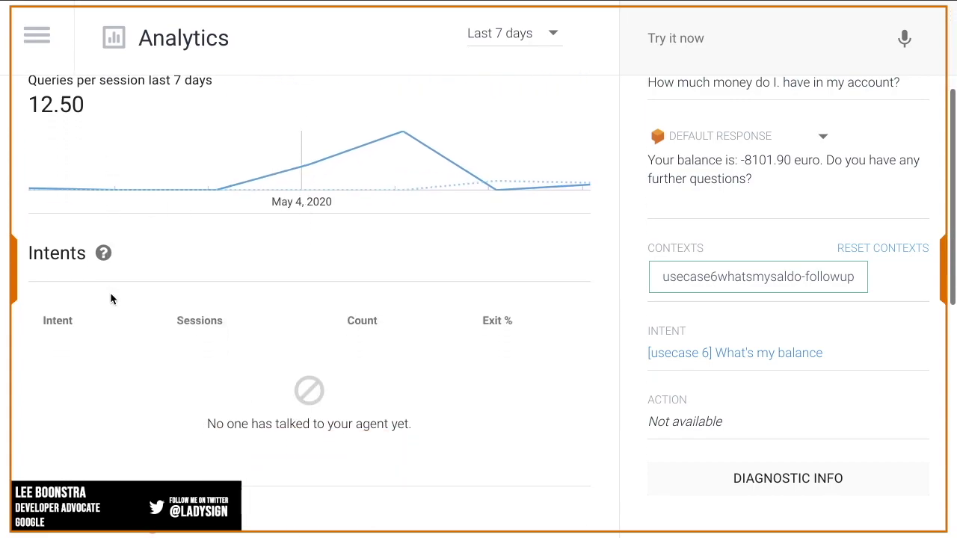
scroll(111, 292, "down", 4)
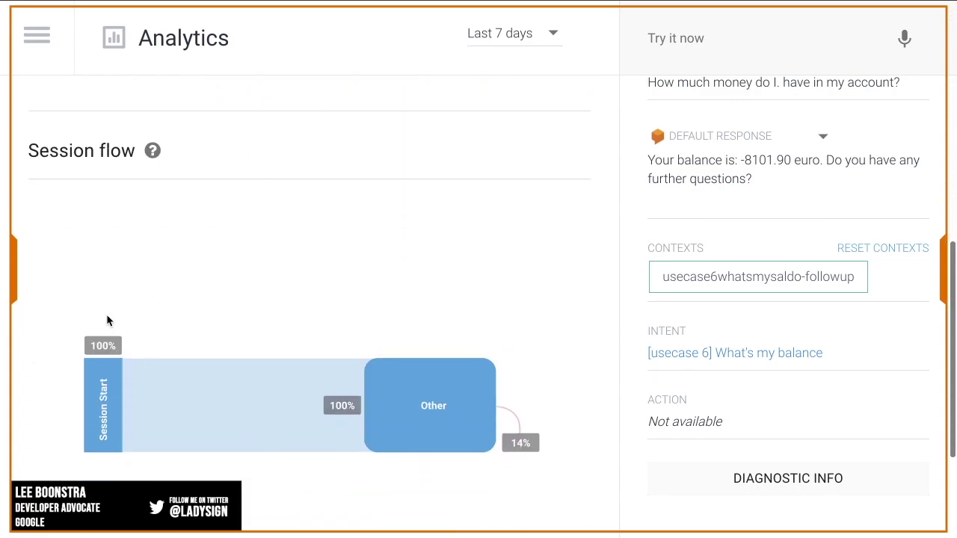
mouse_move(107, 319)
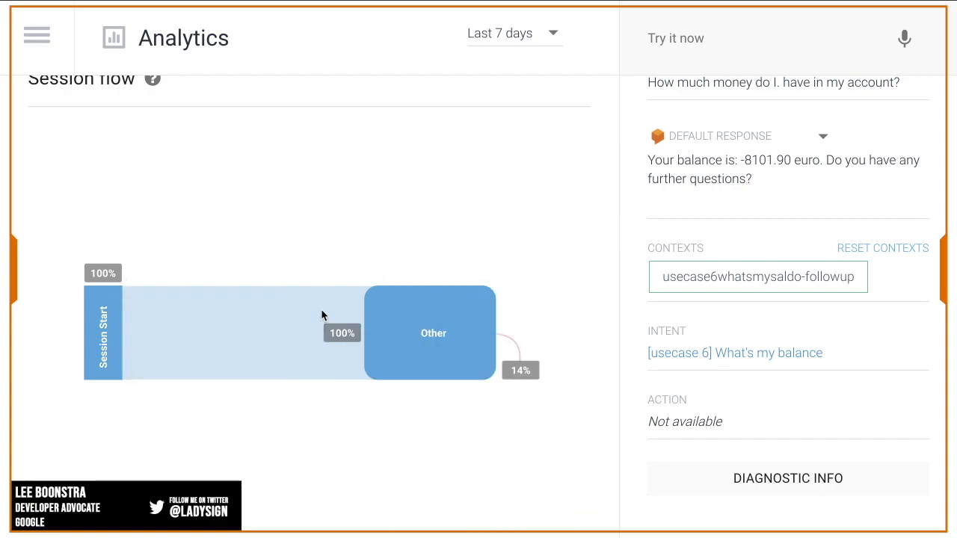
scroll(322, 312, "up", 3)
scroll(321, 314, "up", 5)
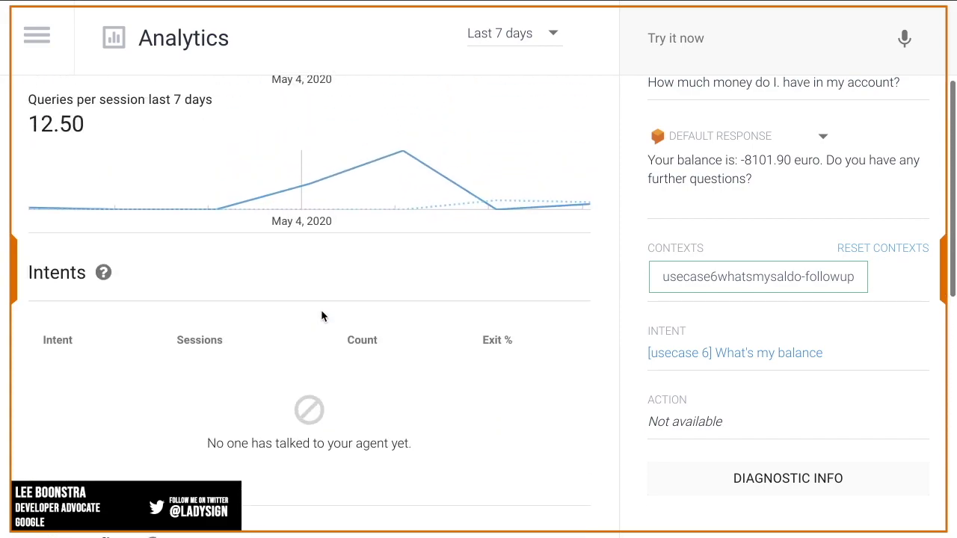
Open the Prebuilt Agents page and browse the gallery of customizable agents available for import
left_click(30, 35)
scroll(81, 249, "down", 3)
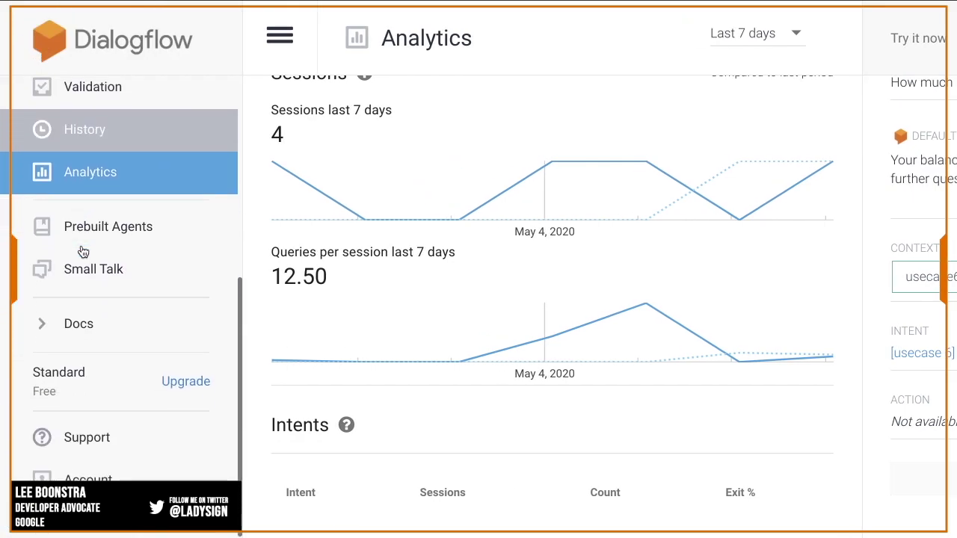
left_click(77, 234)
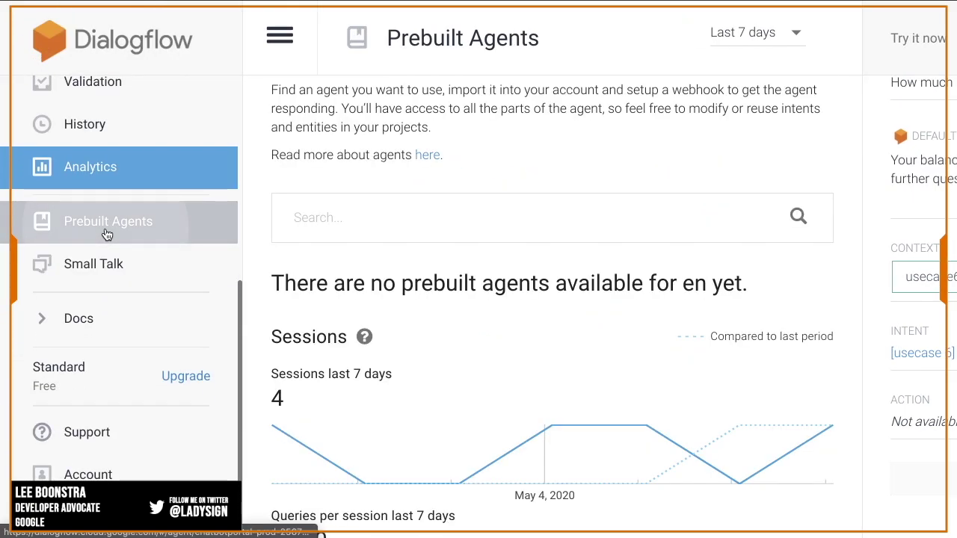
scroll(166, 238, "down", 2)
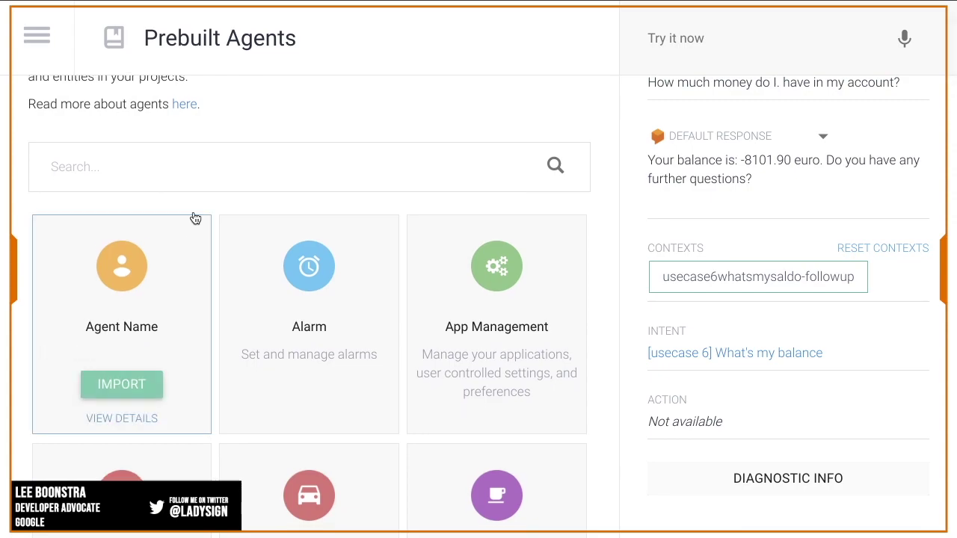
mouse_move(224, 318)
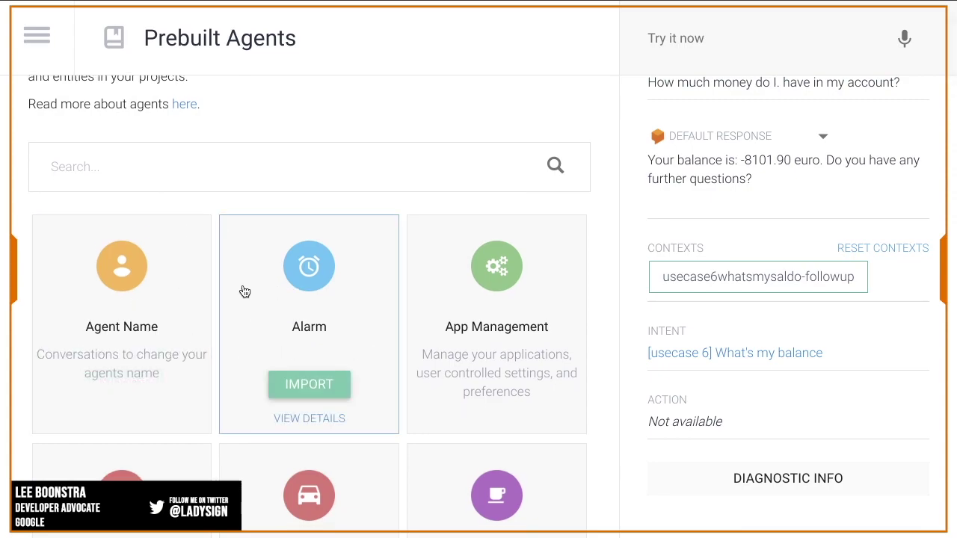
scroll(249, 287, "down", 7)
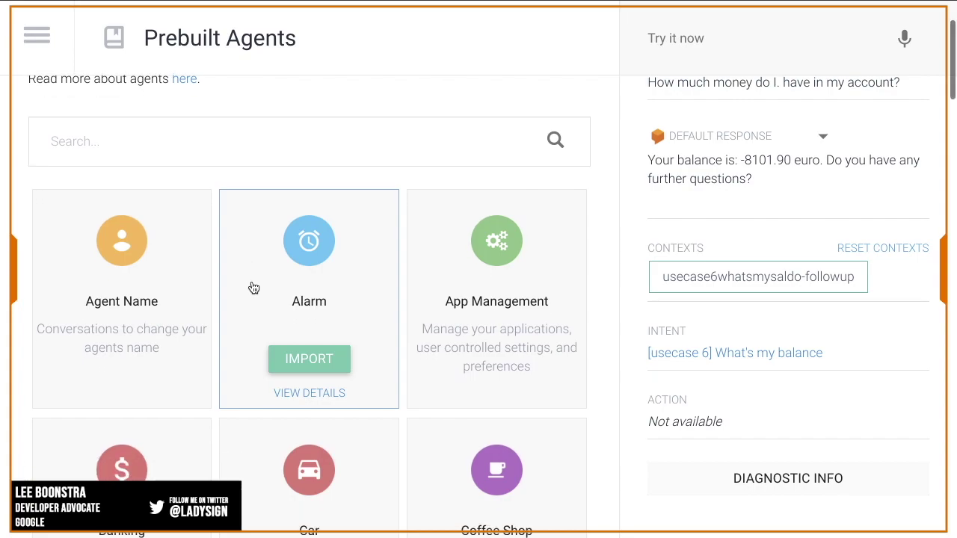
scroll(254, 288, "up", 8)
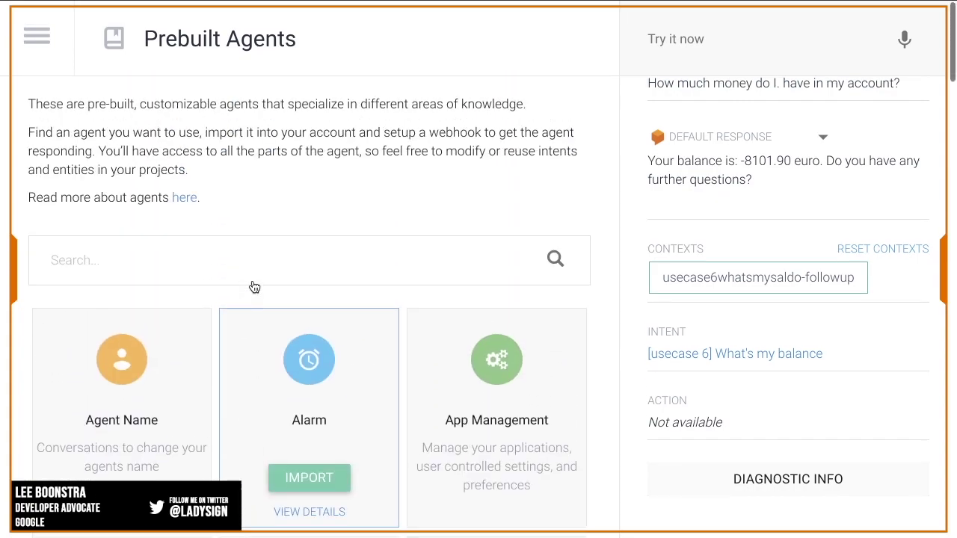
Open the Small Talk page and look over its example dialogue, enable option and customization categories
left_click(37, 35)
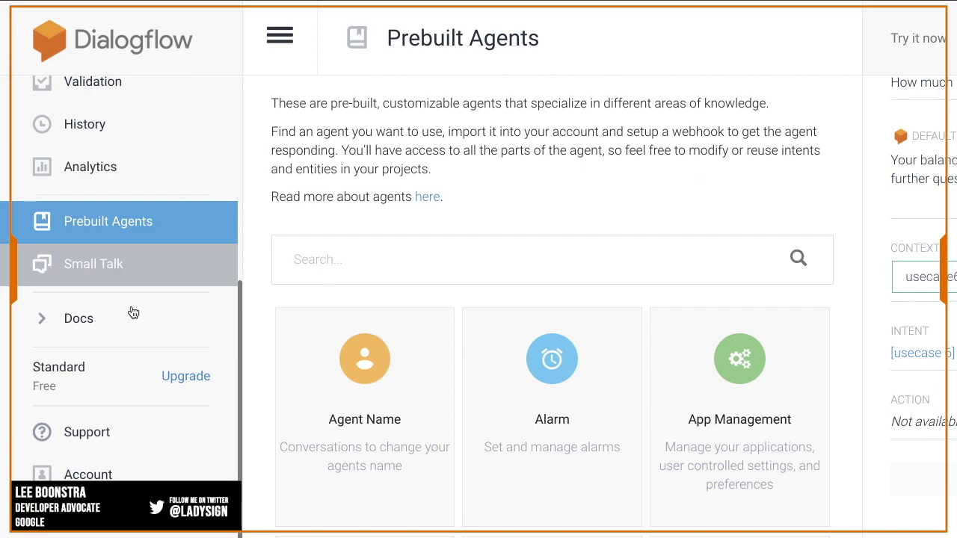
left_click(118, 272)
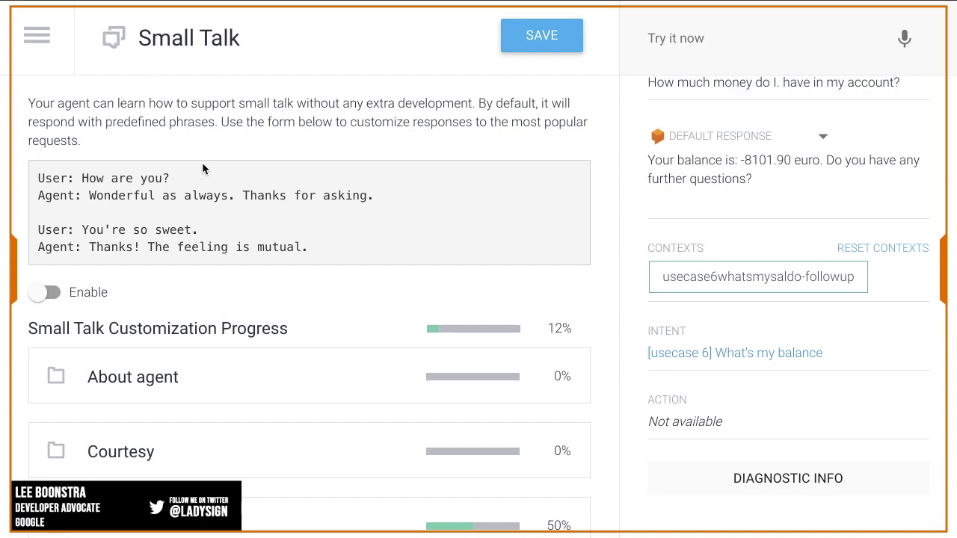
scroll(127, 142, "down", 2)
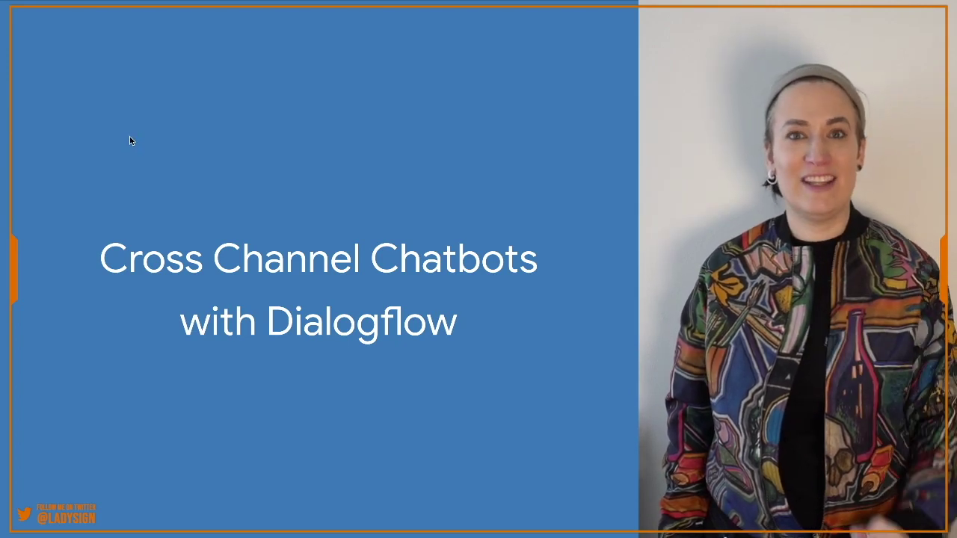
key("Right")
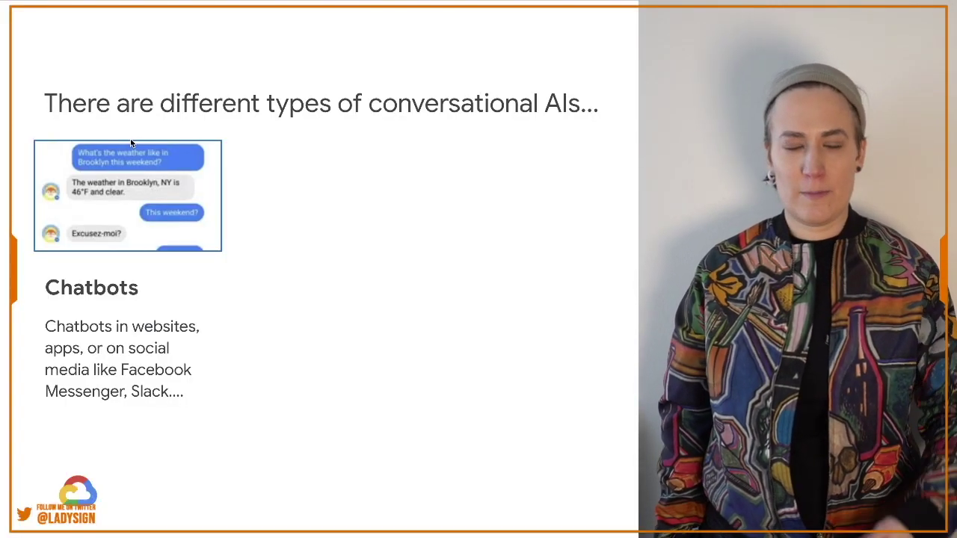